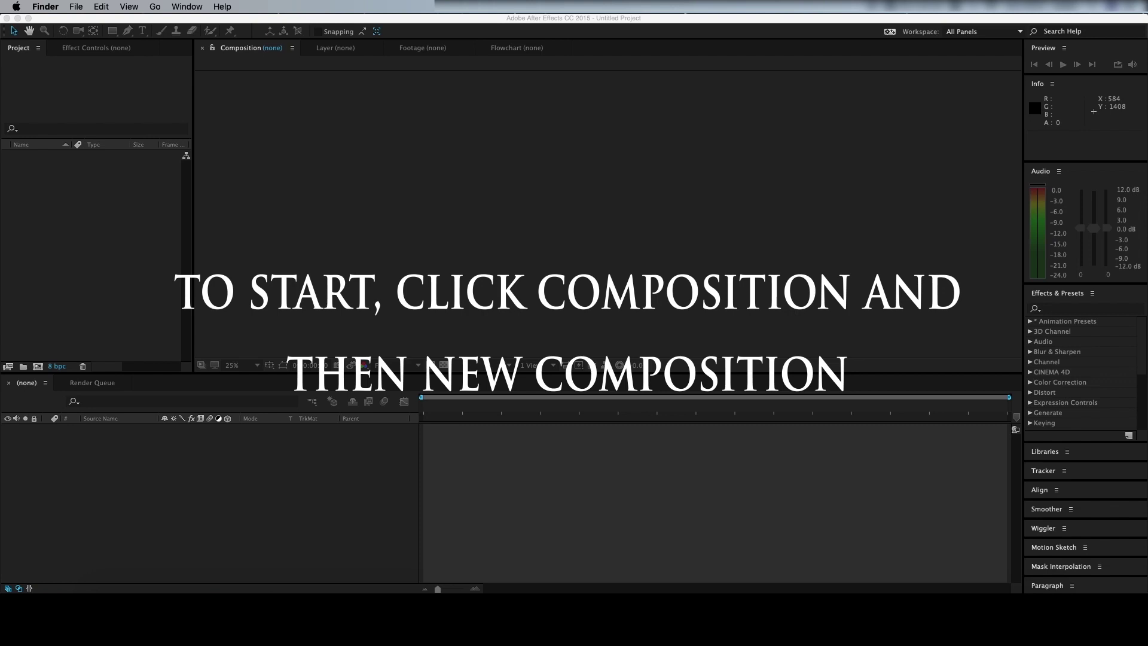
# Import the MP4 clip into the project and make a composition from it
pyautogui.click(308, 200)
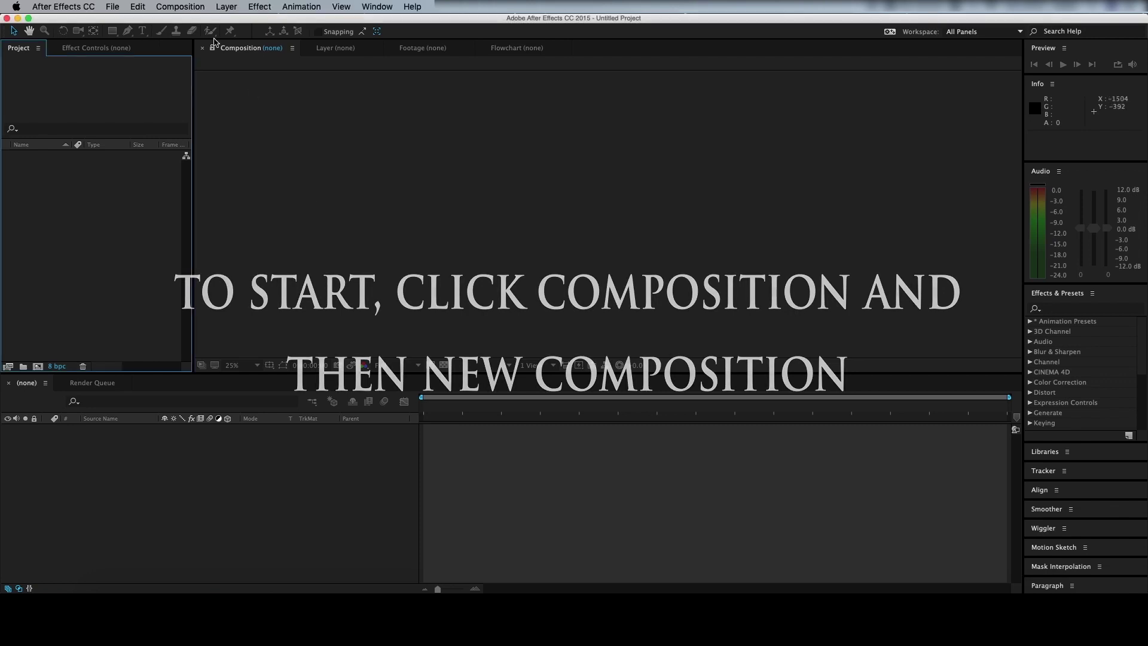
pyautogui.click(181, 6)
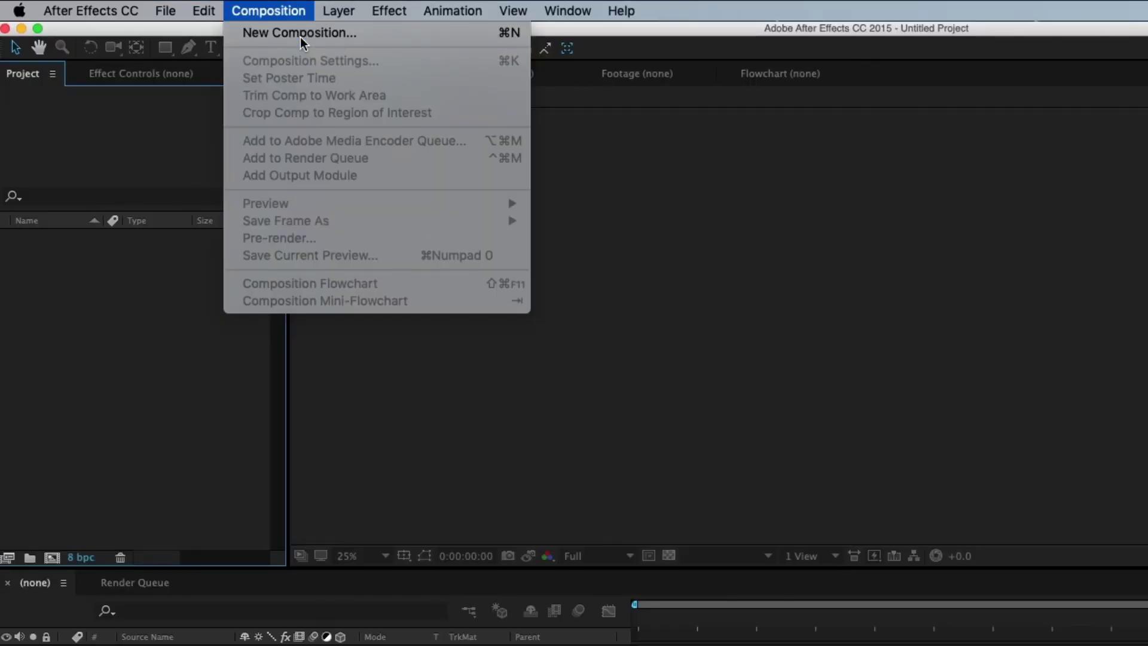
pyautogui.click(192, 21)
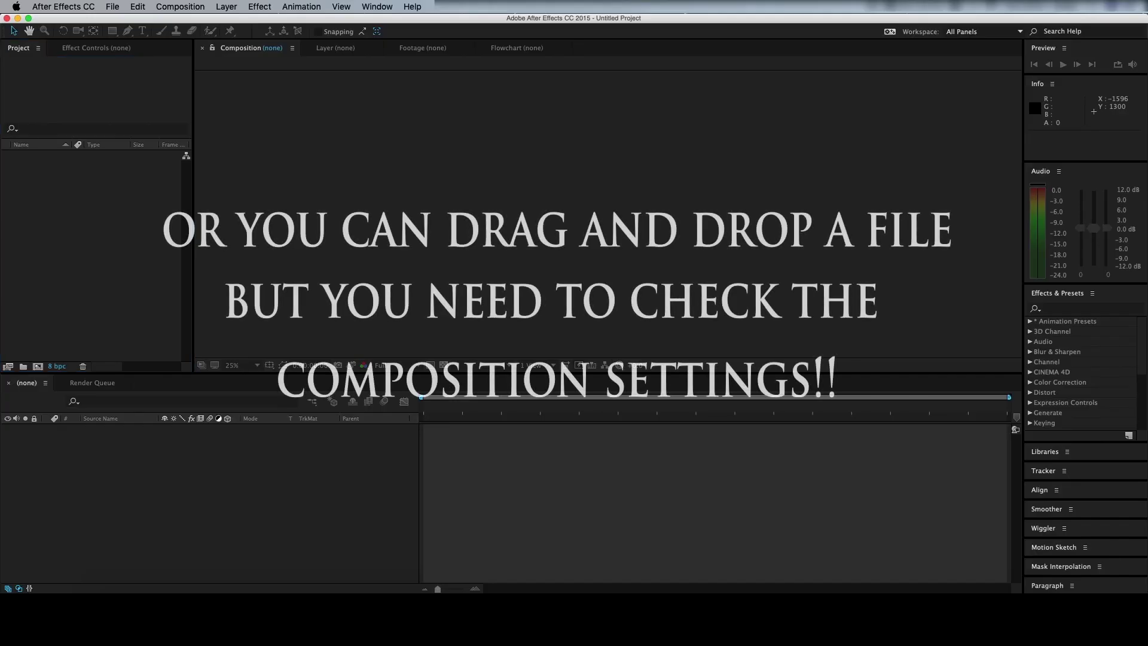
pyautogui.moveTo(3, 269); pyautogui.dragTo(108, 226)
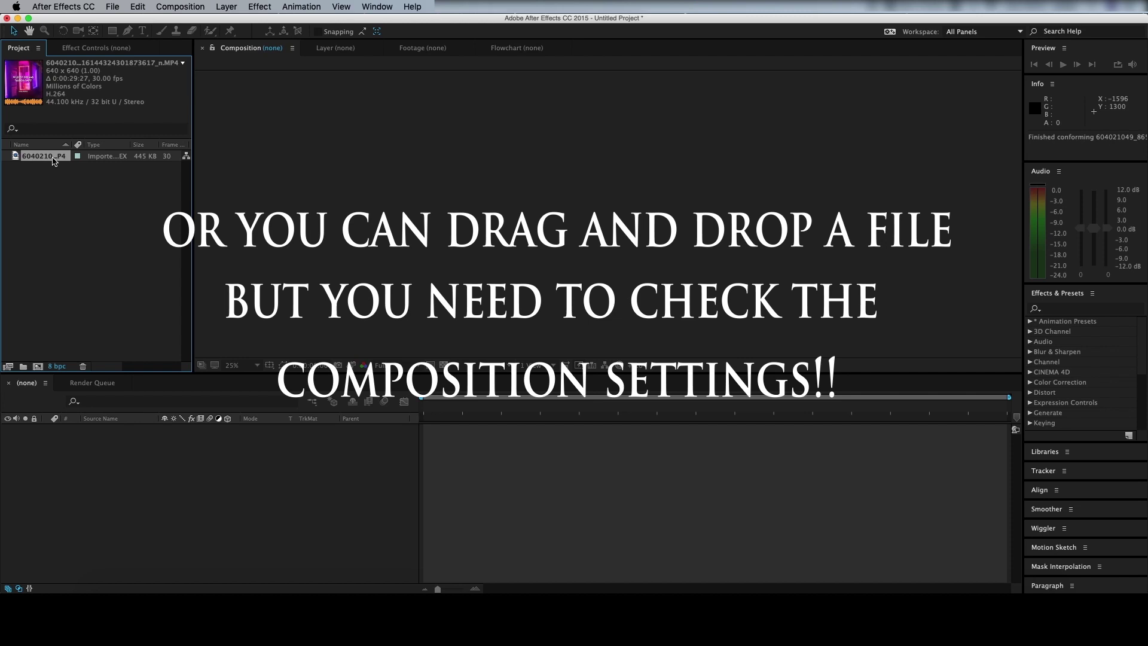
pyautogui.moveTo(461, 478); pyautogui.dragTo(461, 477)
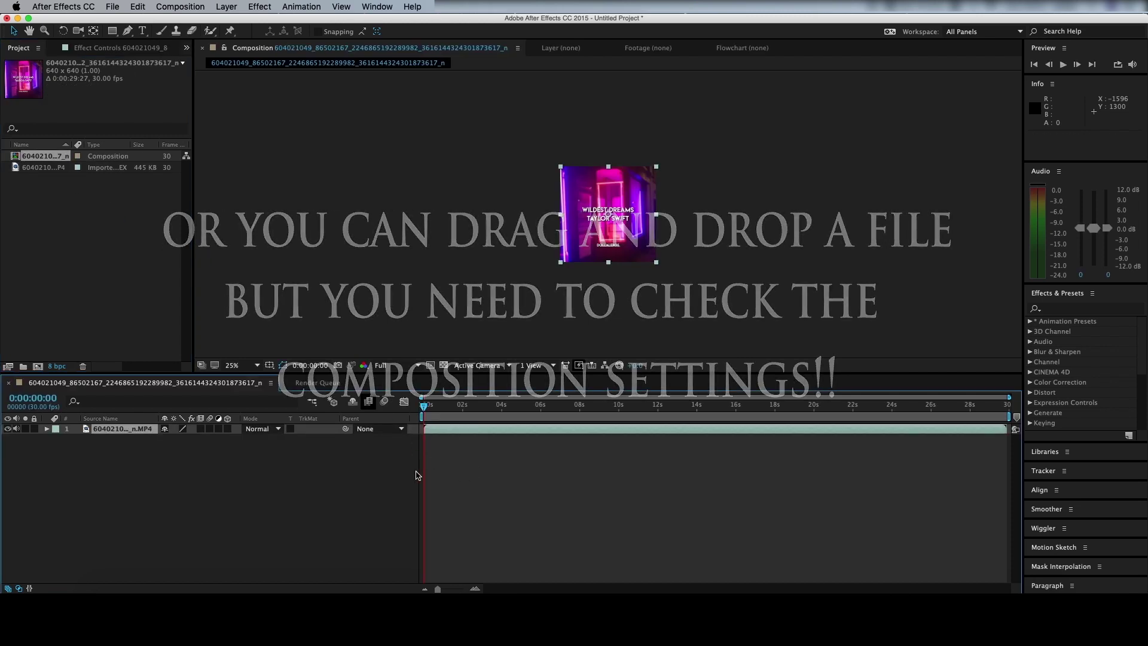
# Set the composition to 1920×1080 at 29.97 fps
pyautogui.click(197, 6)
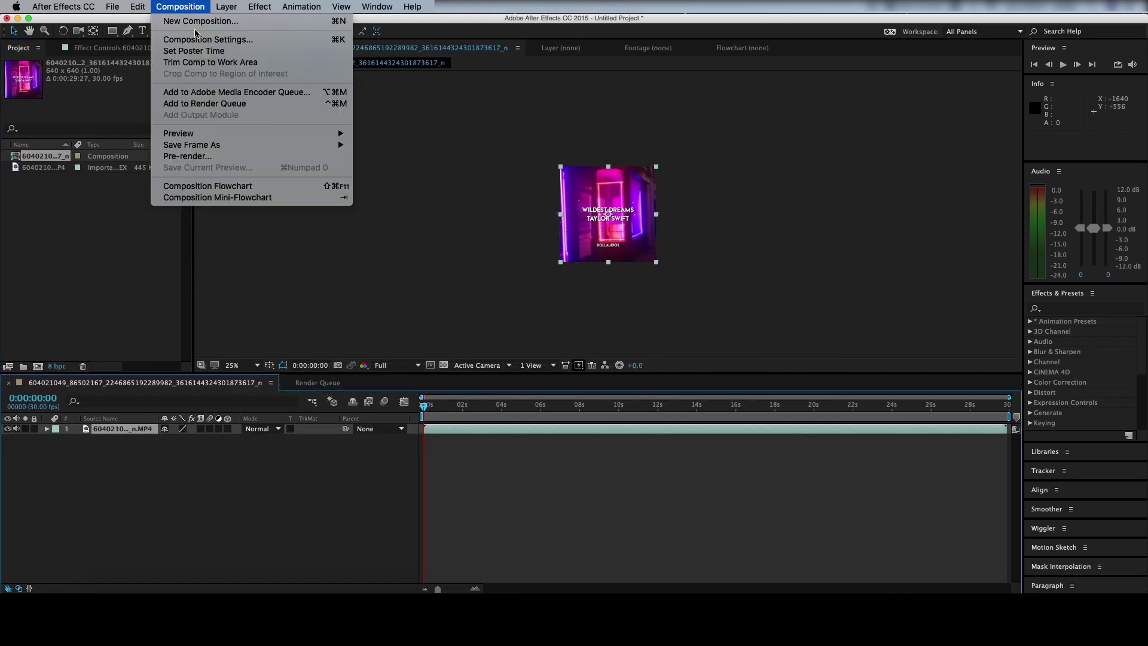
pyautogui.click(204, 39)
pyautogui.click(770, 254)
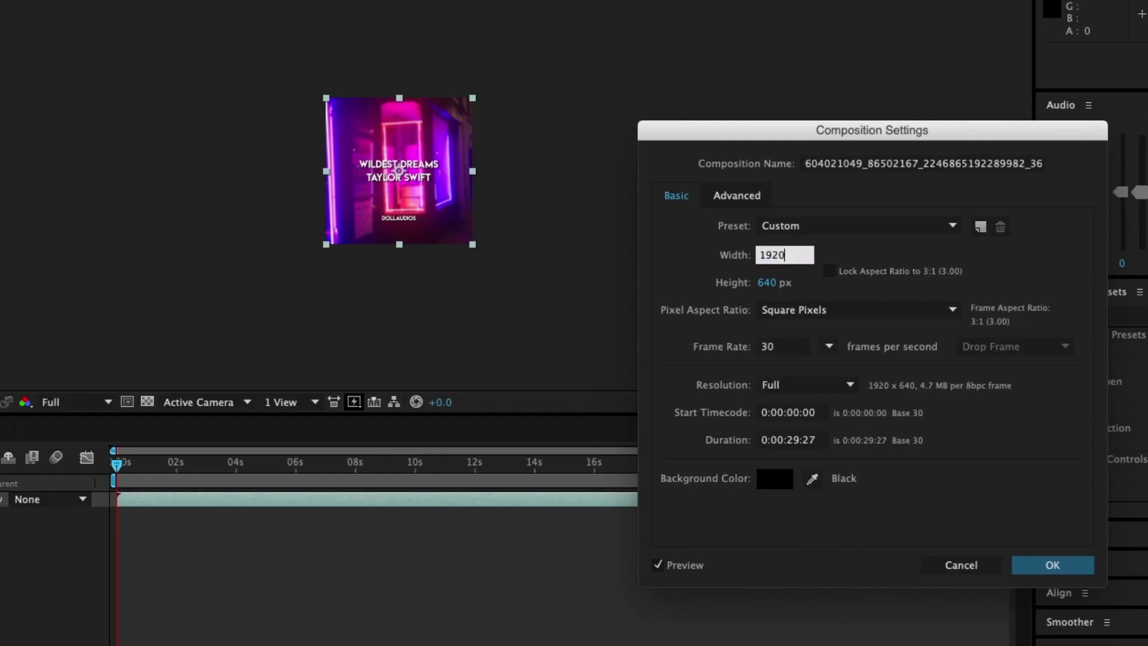
pyautogui.press('Tab')
pyautogui.write('1080')
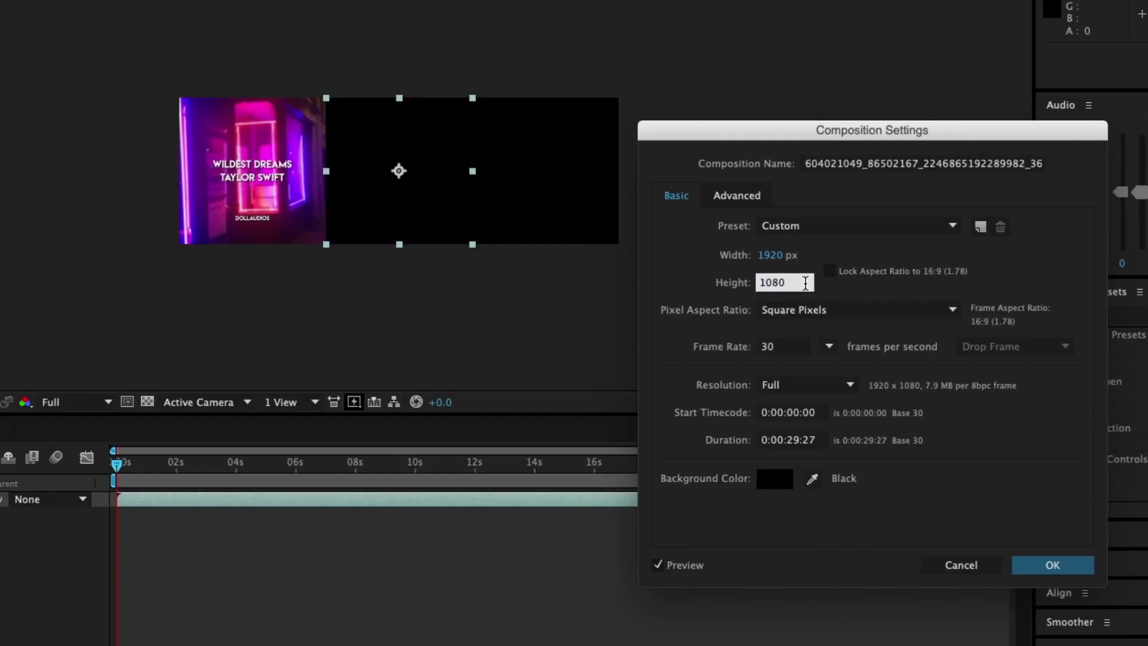
pyautogui.click(828, 347)
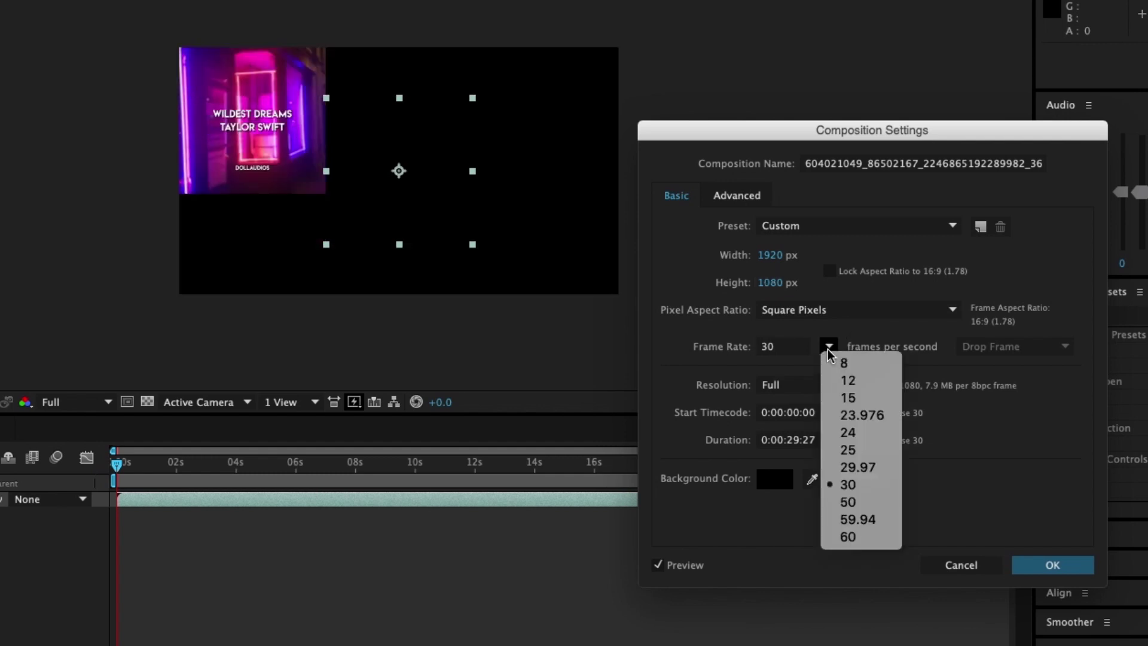
pyautogui.click(877, 465)
pyautogui.click(1063, 564)
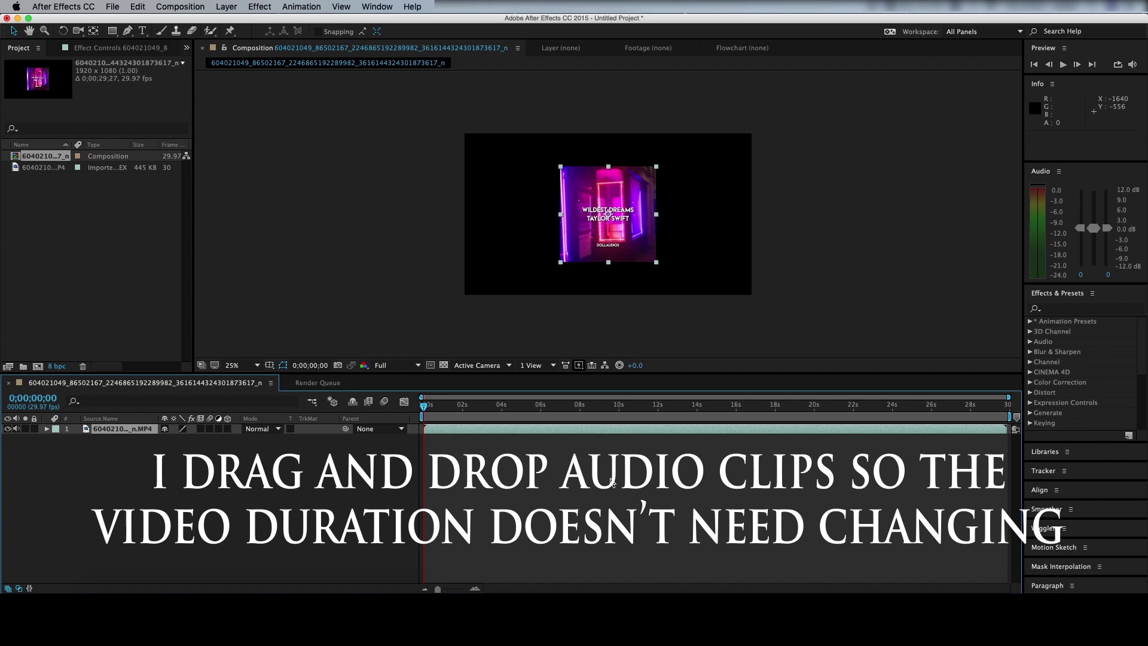
# Start a File > Import and clear the current selection
pyautogui.click(112, 7)
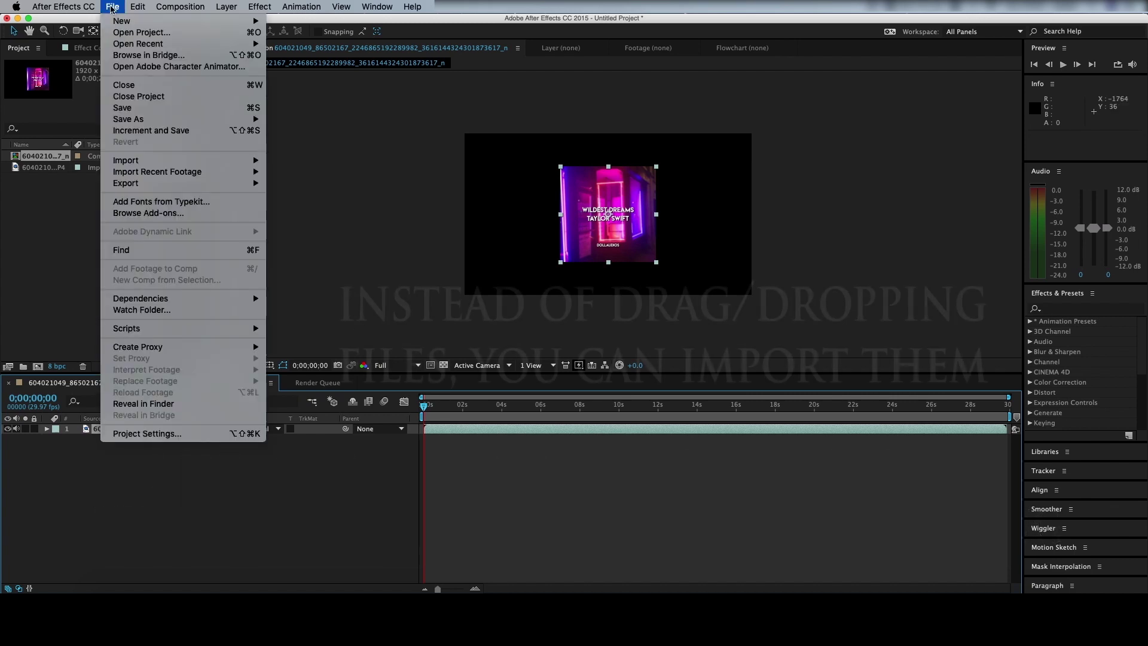
pyautogui.moveTo(165, 164)
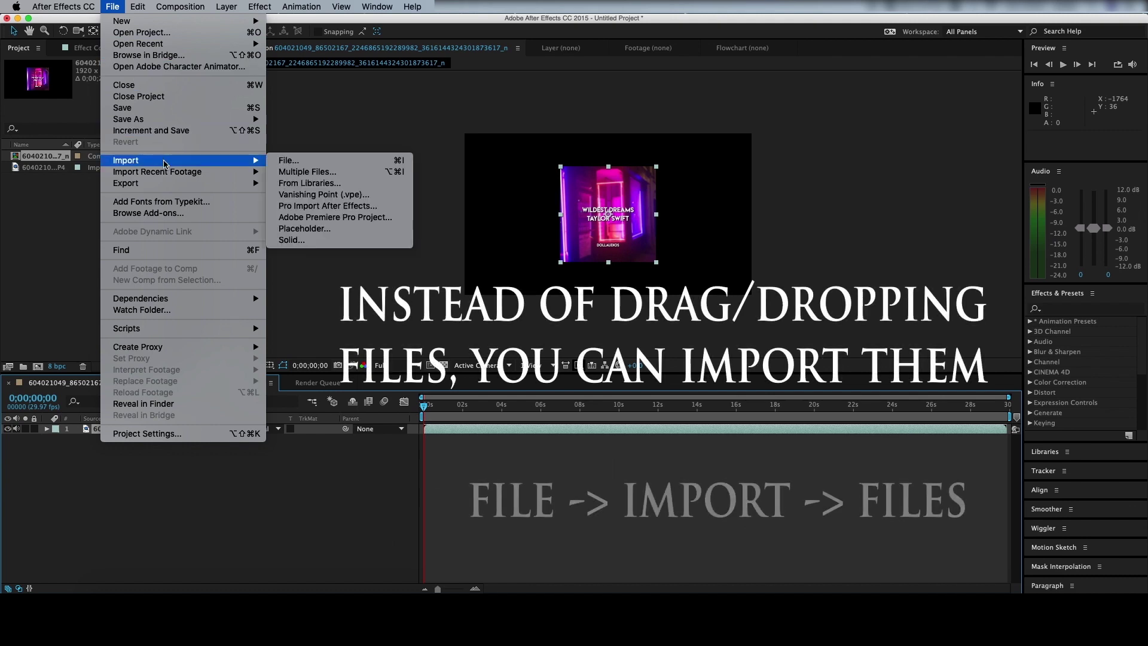
pyautogui.click(311, 161)
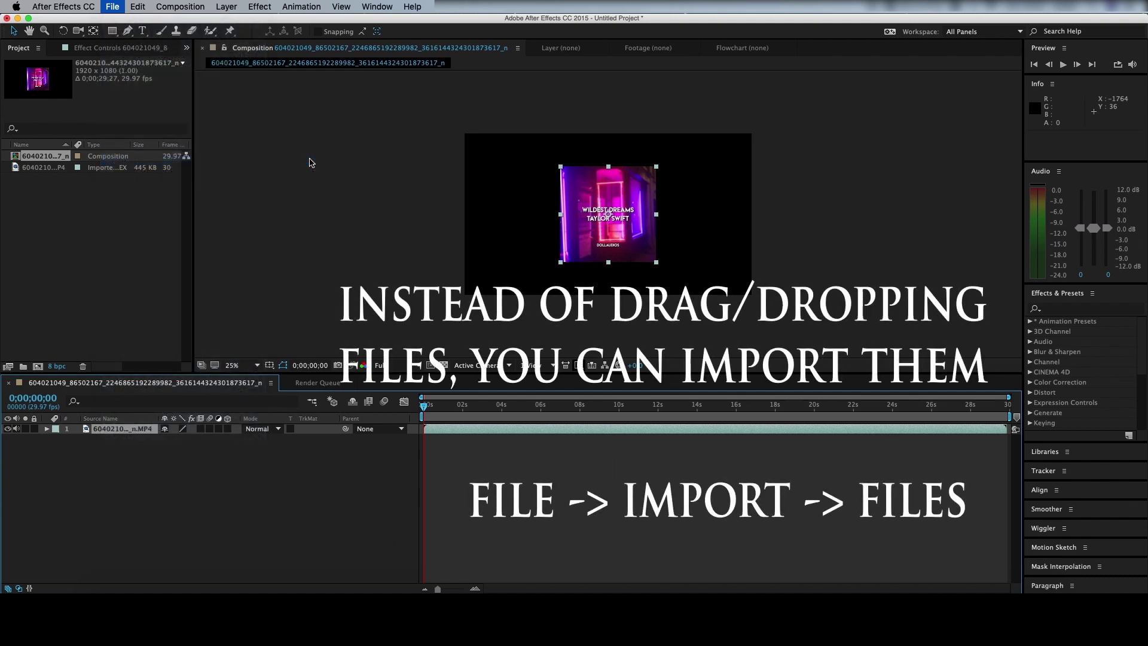
pyautogui.click(97, 468)
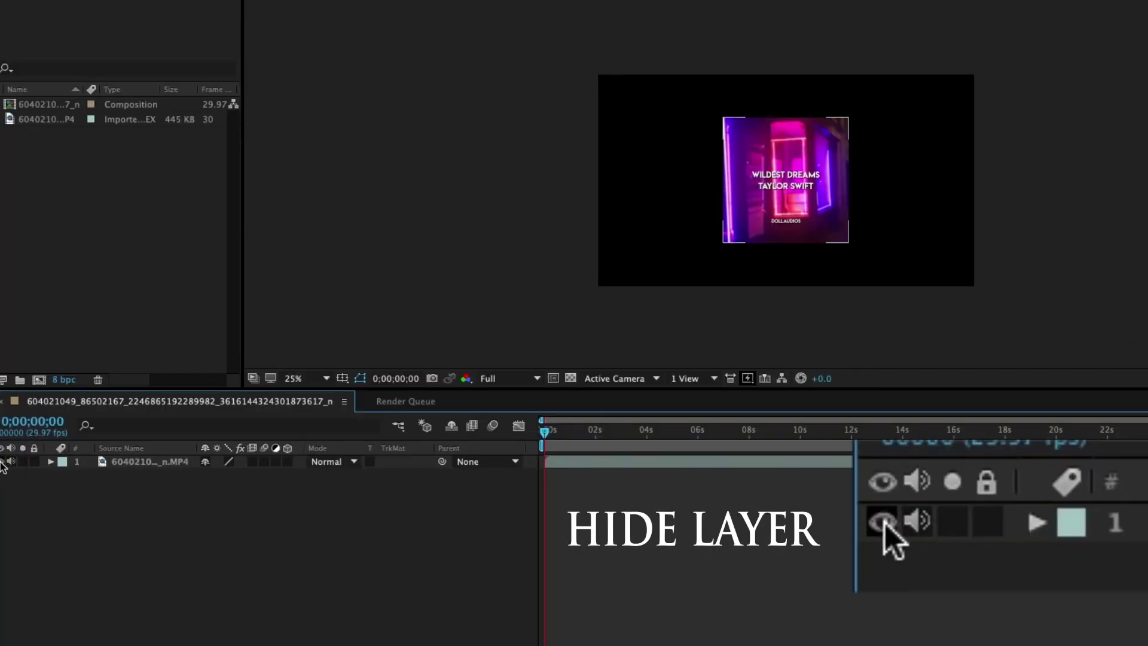
# Toggle the clip layer's visibility and audio switches off and back on
pyautogui.click(2, 462)
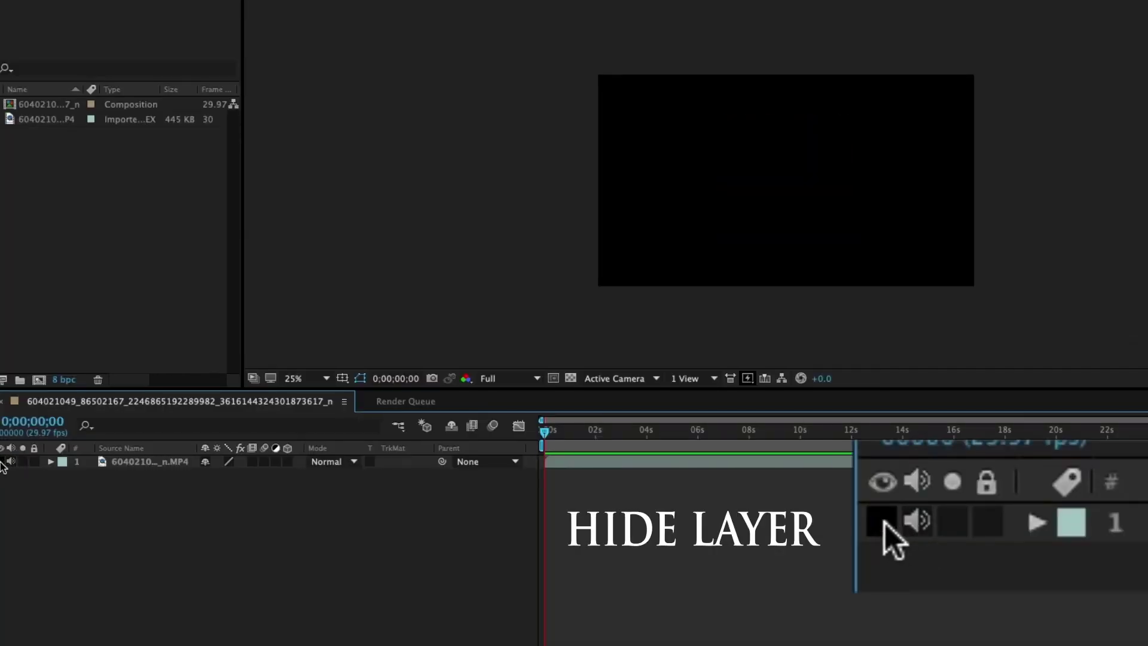
pyautogui.click(2, 462)
pyautogui.click(2, 461)
pyautogui.click(2, 461)
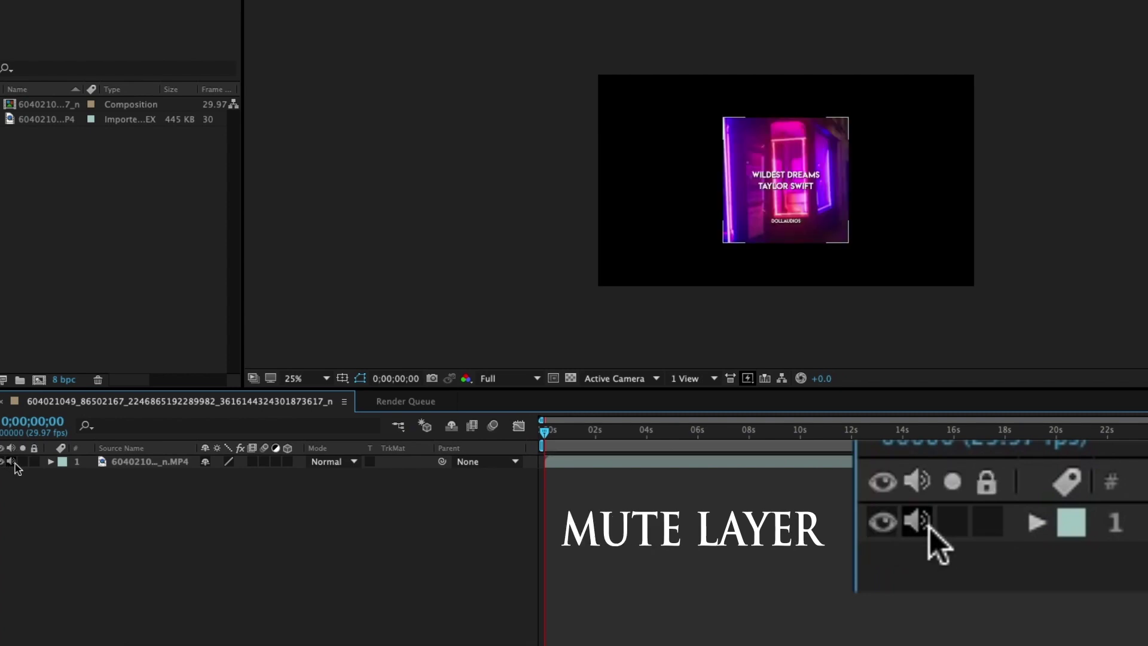
pyautogui.click(11, 462)
pyautogui.click(12, 462)
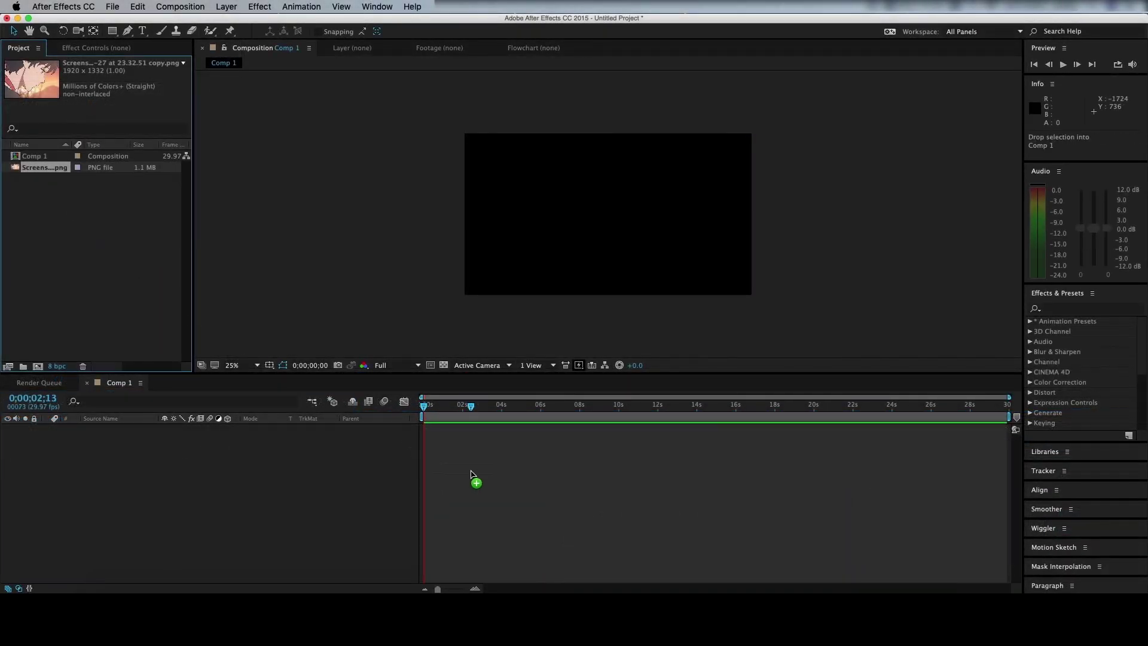
# Add the screenshot to Comp 1, start it earlier, and expand its Transform properties
pyautogui.moveTo(471, 474); pyautogui.dragTo(470, 475)
pyautogui.moveTo(488, 430); pyautogui.dragTo(441, 436)
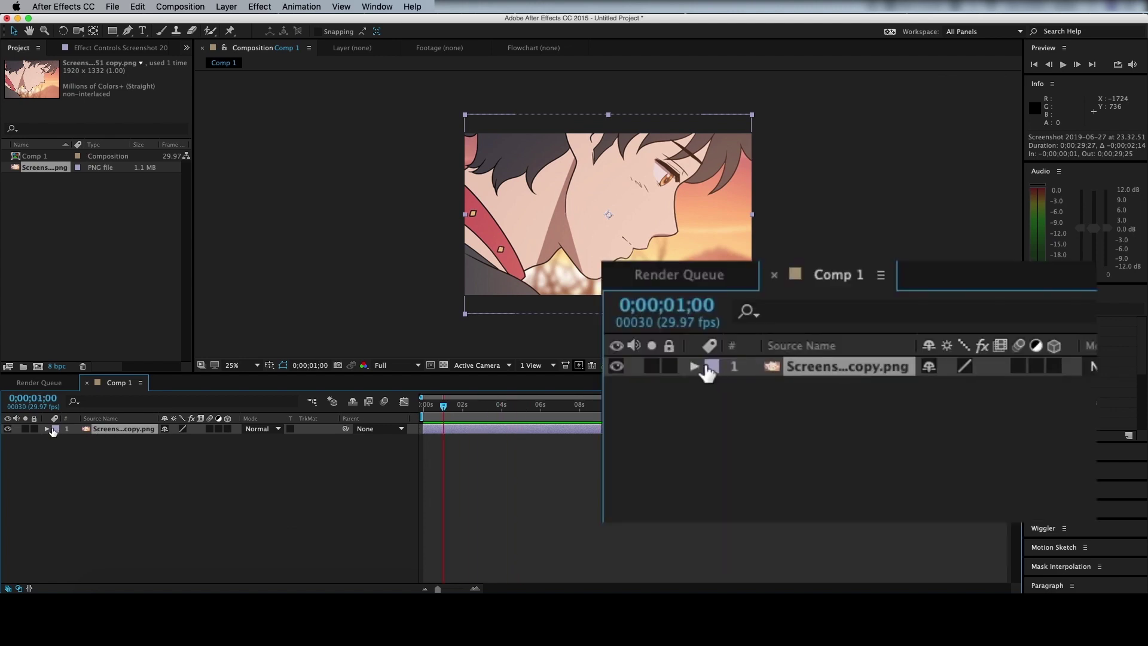
pyautogui.click(47, 429)
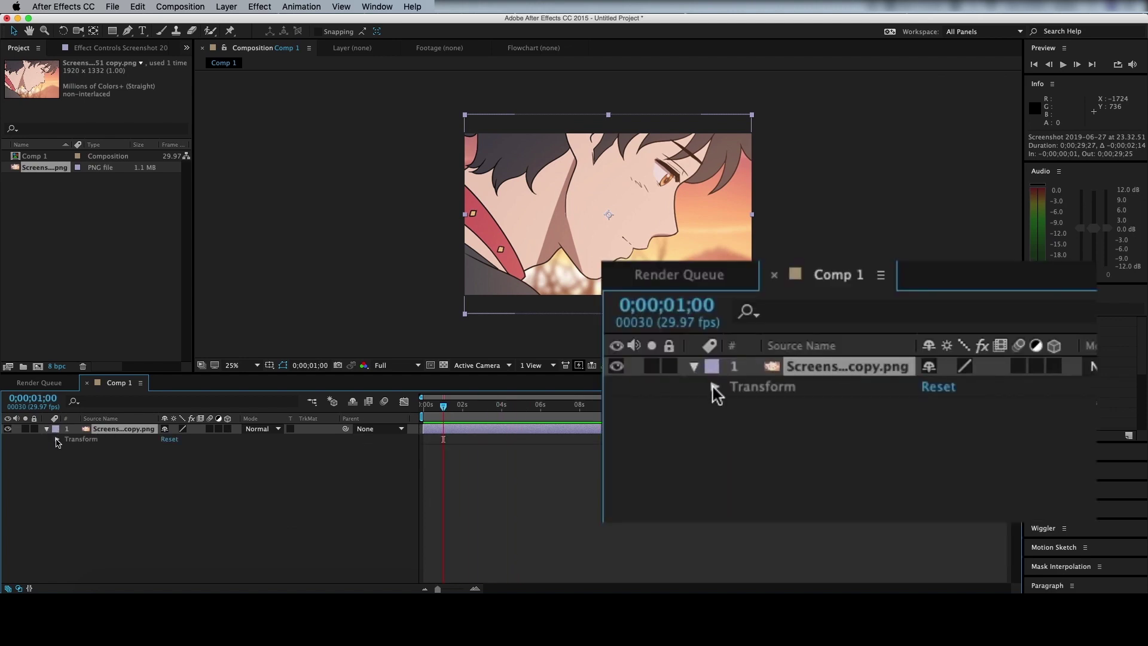
pyautogui.click(58, 439)
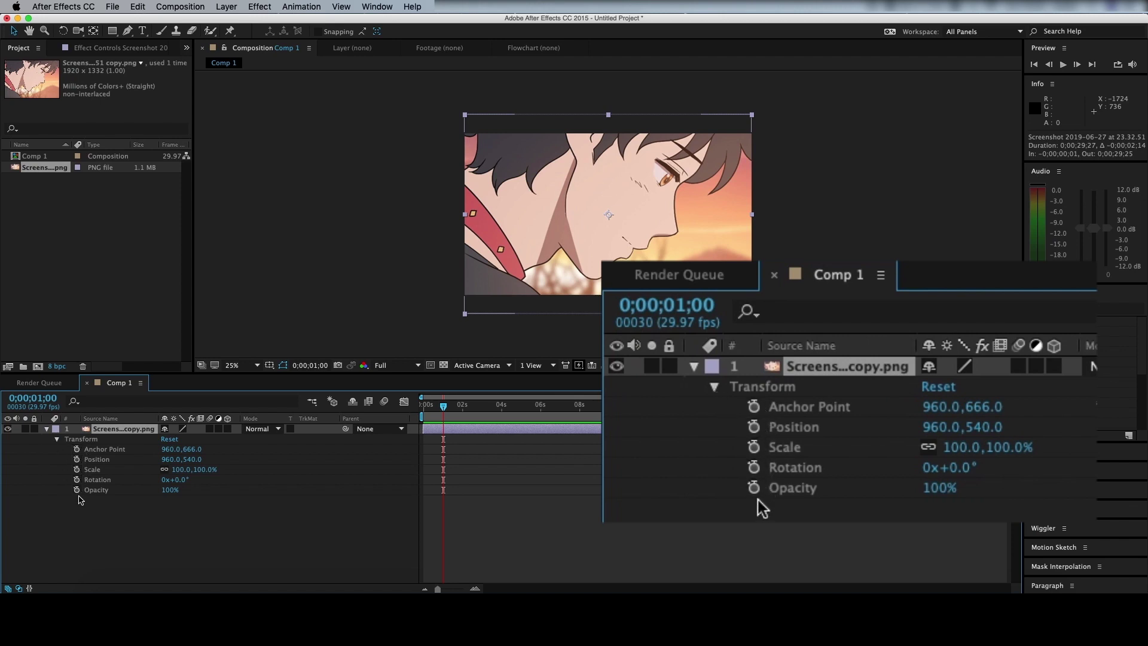
# Keyframe Scale zooming to about 150%, and offset the image to anchor 780,666, position 957,535
pyautogui.click(77, 471)
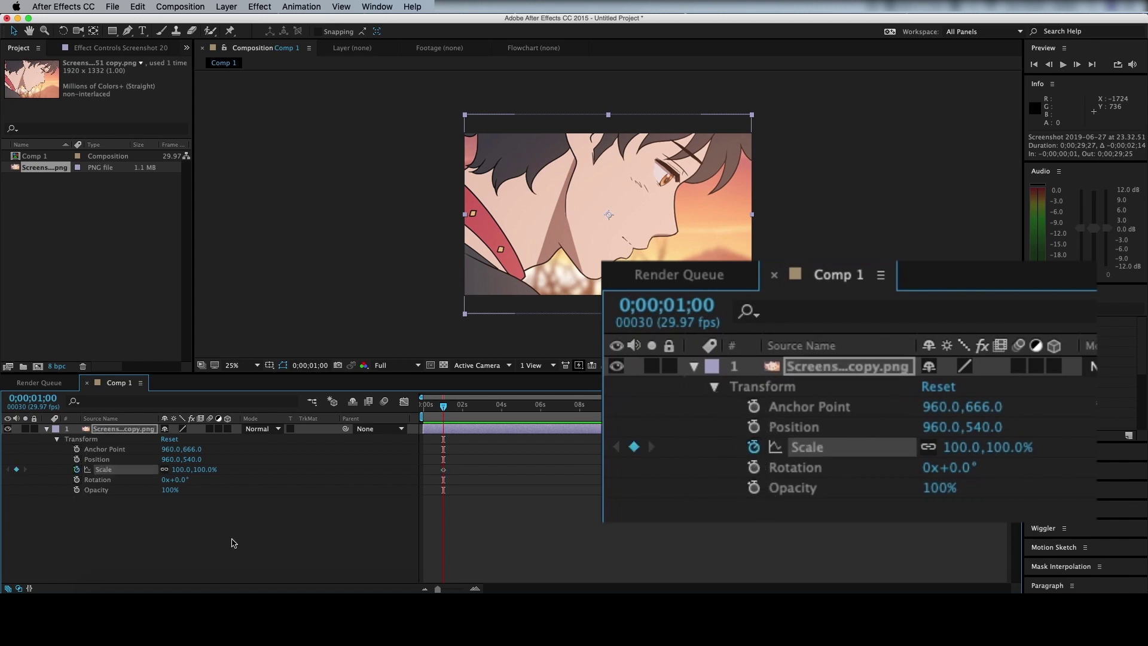
pyautogui.click(481, 406)
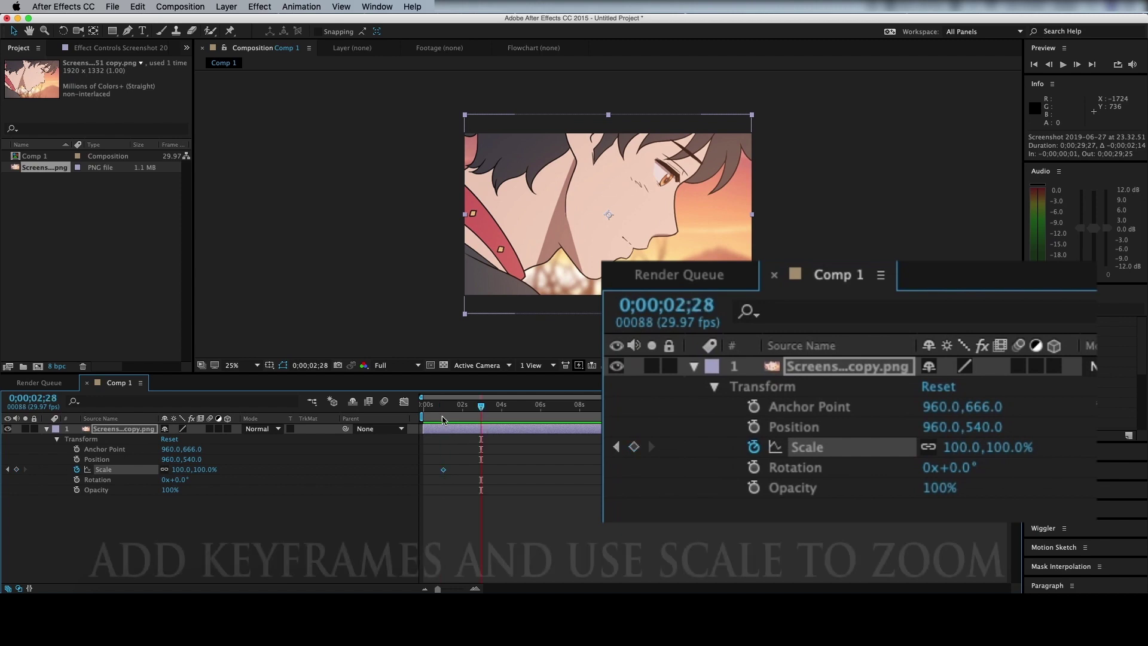
pyautogui.click(16, 470)
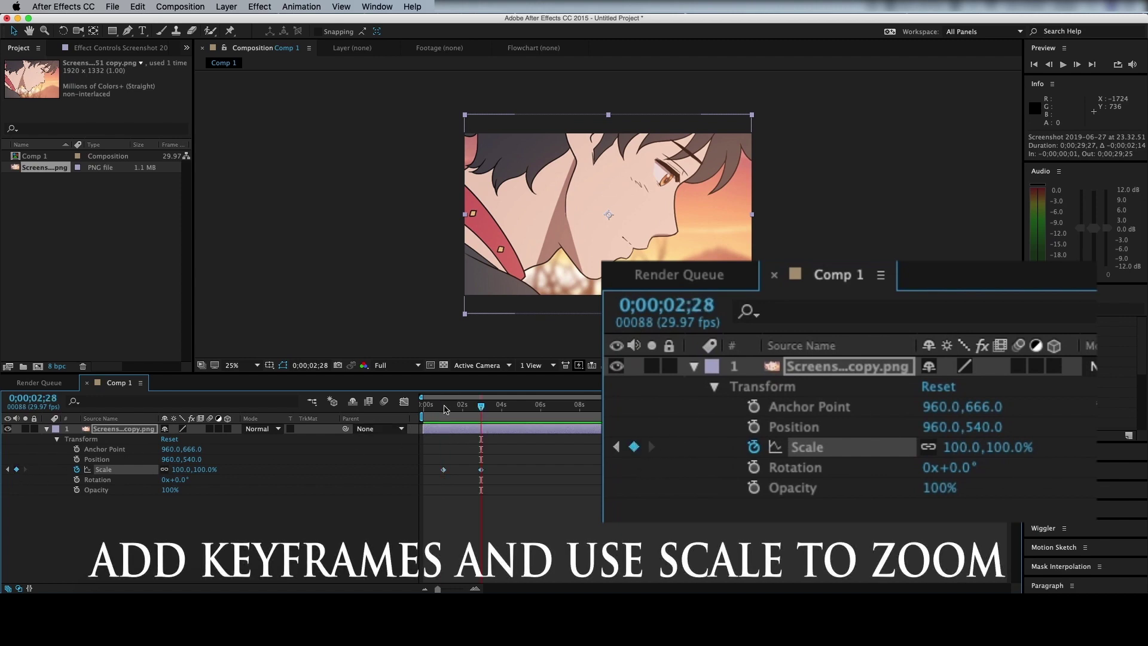
pyautogui.moveTo(212, 470); pyautogui.dragTo(243, 473)
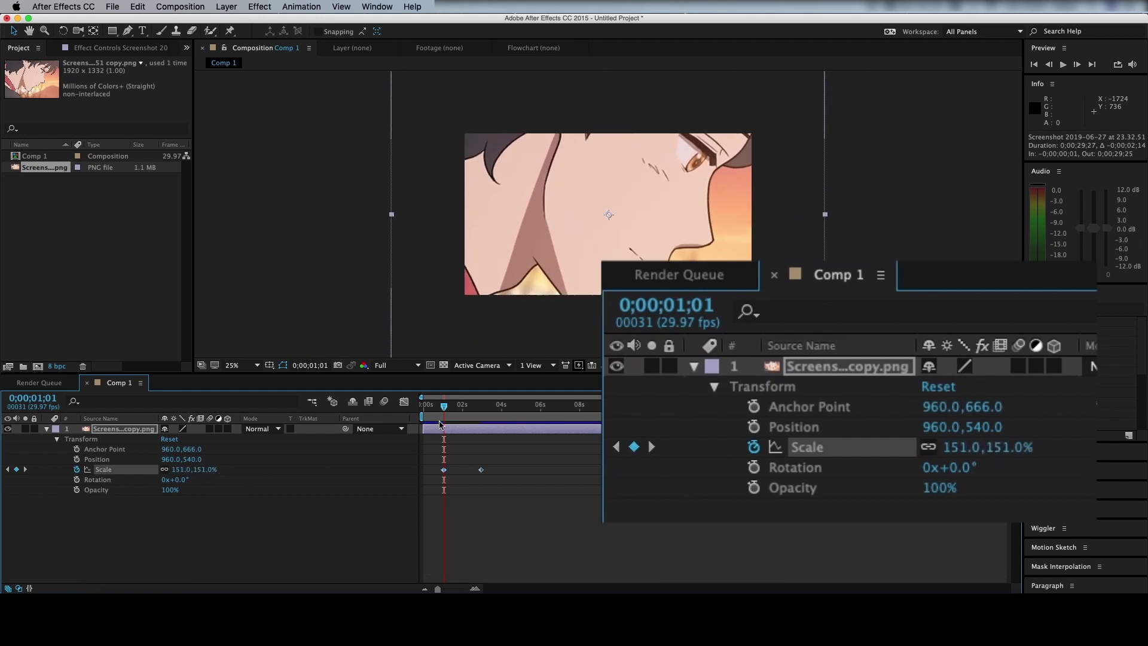
pyautogui.moveTo(444, 408); pyautogui.dragTo(485, 411)
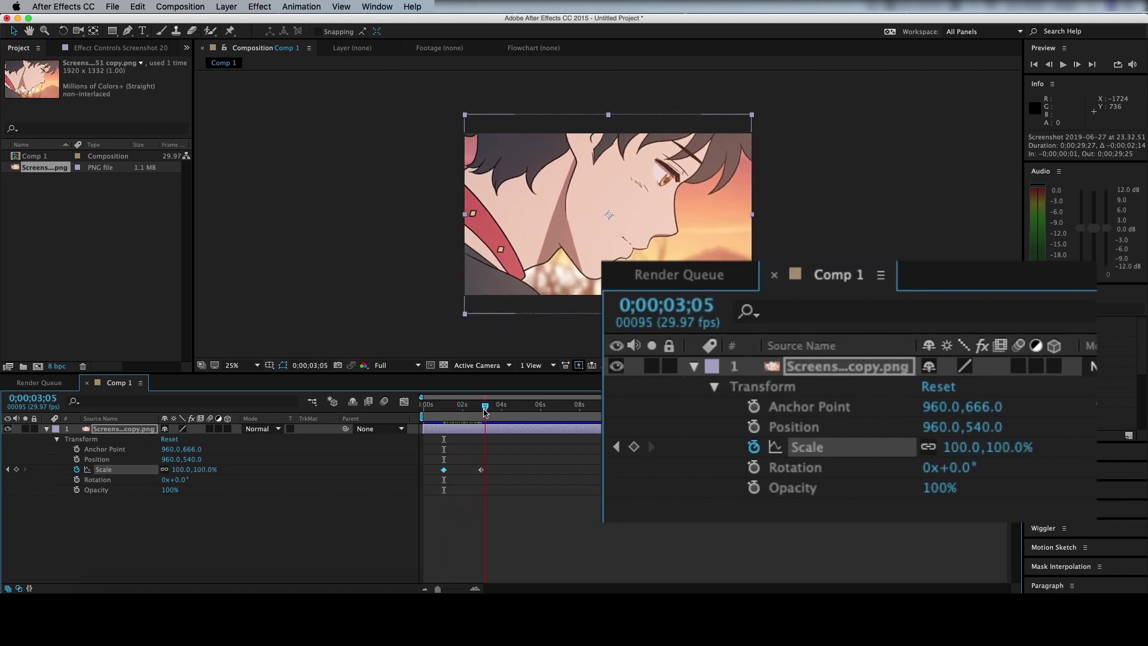
pyautogui.moveTo(481, 412); pyautogui.dragTo(443, 413)
pyautogui.moveTo(171, 459)
pyautogui.mouseDown()
pyautogui.moveTo(213, 461)
pyautogui.moveTo(46, 437)
pyautogui.mouseUp()
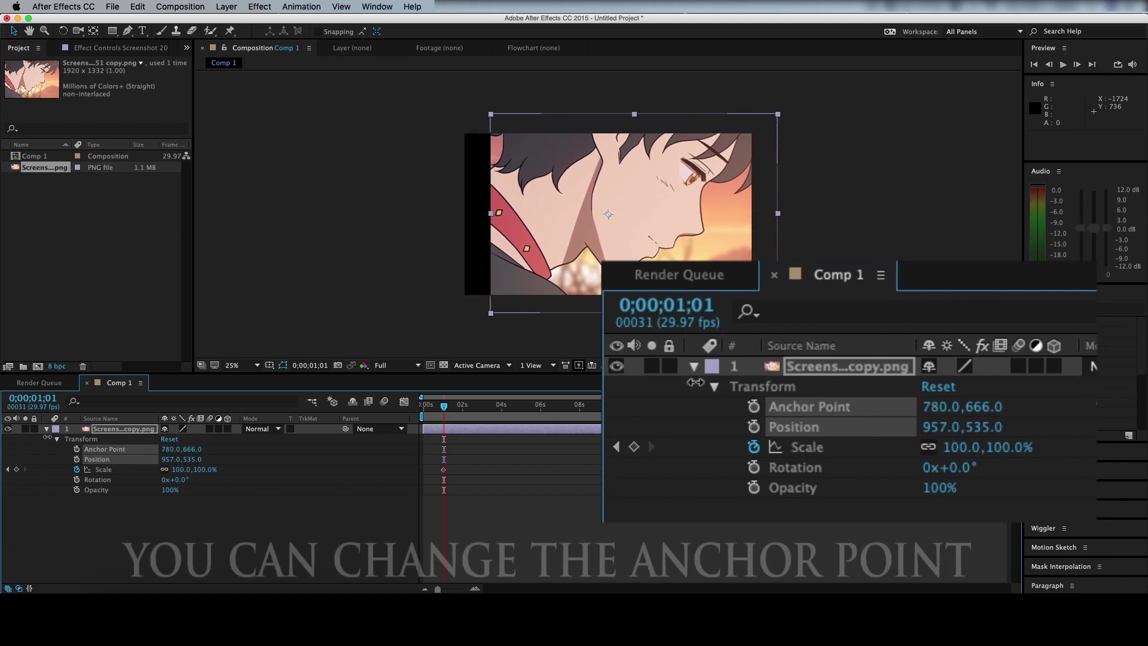
# Try anchor, rotation and opacity changes, reset Transform to defaults, and enable comp motion blur
pyautogui.moveTo(47, 437); pyautogui.dragTo(186, 443)
pyautogui.click(141, 461)
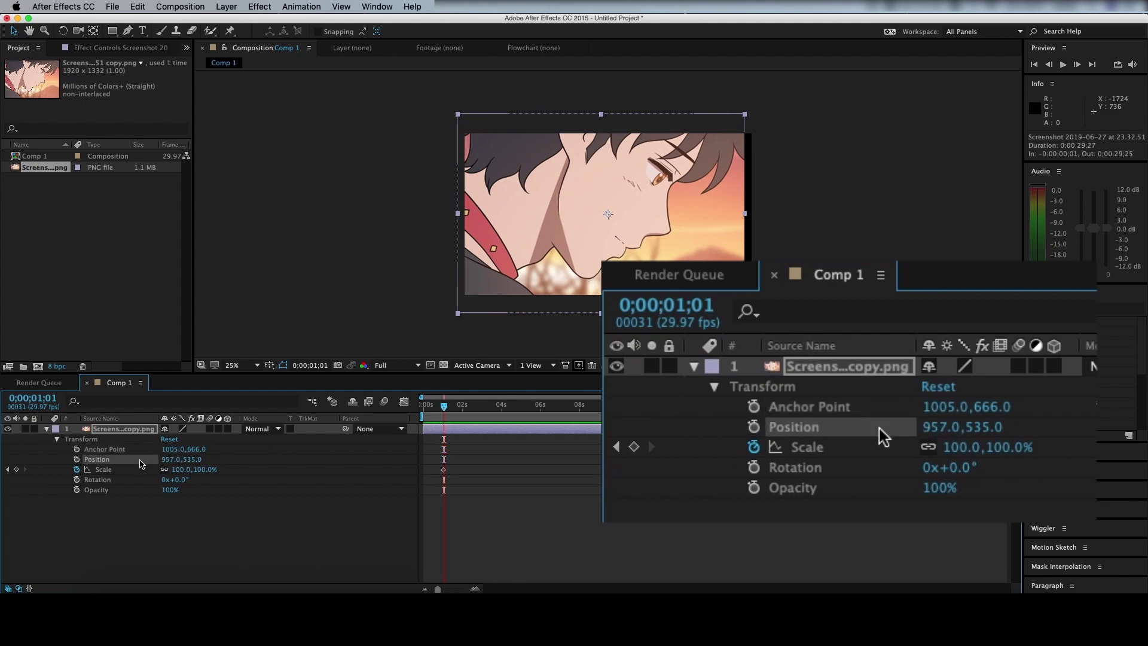
pyautogui.moveTo(182, 483); pyautogui.dragTo(418, 506)
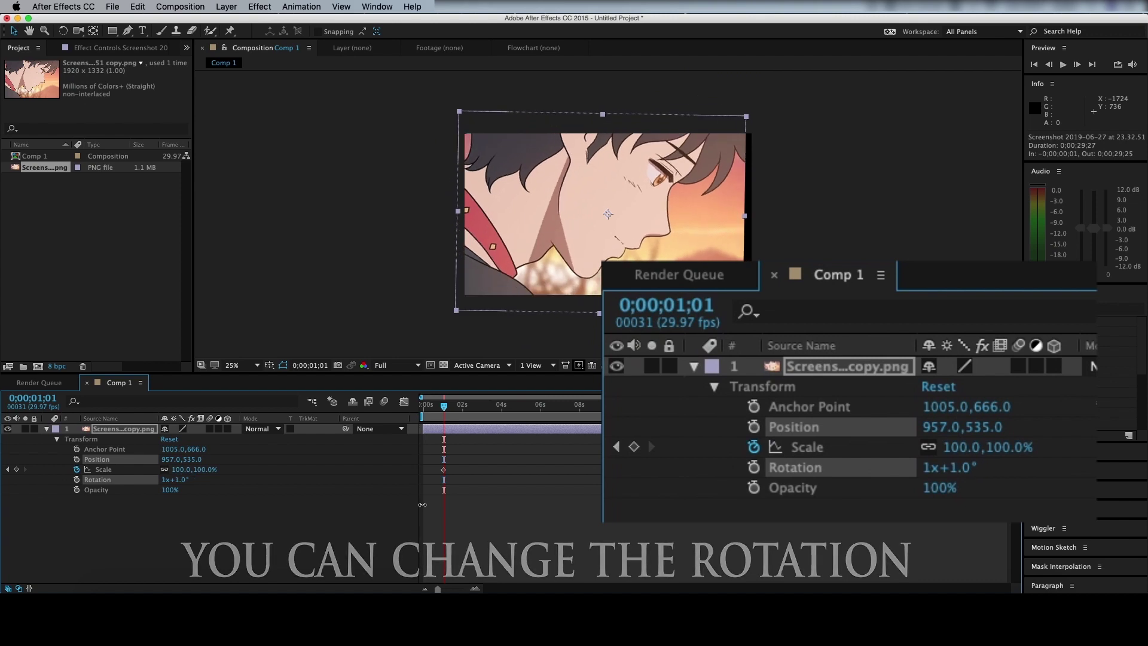
pyautogui.moveTo(174, 490)
pyautogui.mouseDown()
pyautogui.moveTo(155, 493)
pyautogui.moveTo(187, 495)
pyautogui.mouseUp()
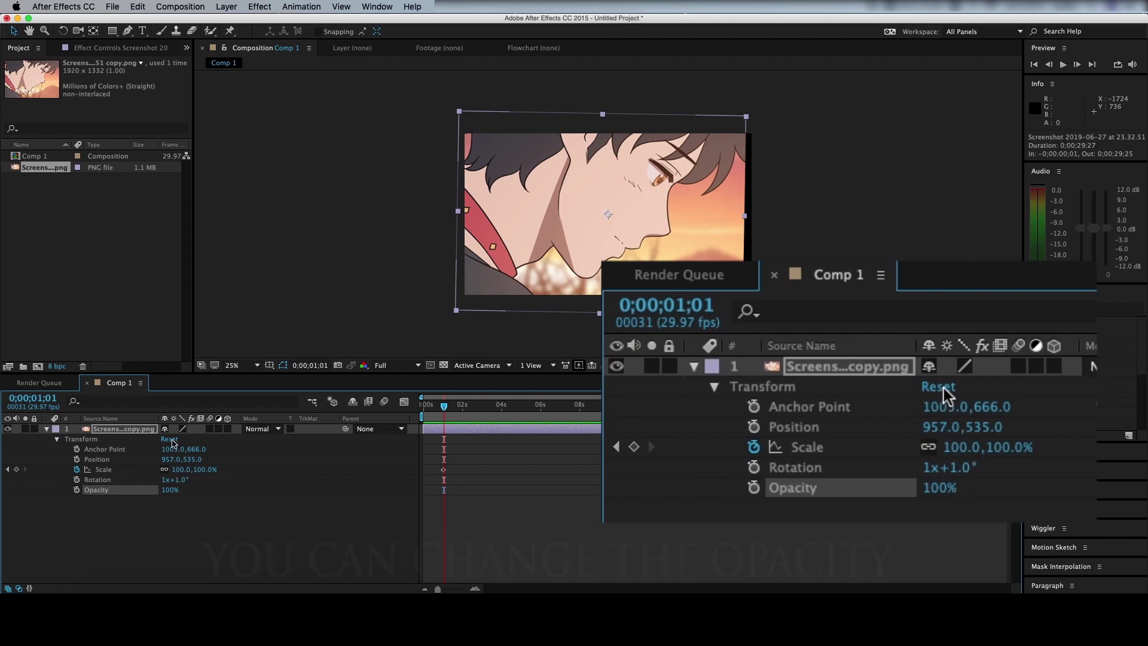
pyautogui.click(170, 440)
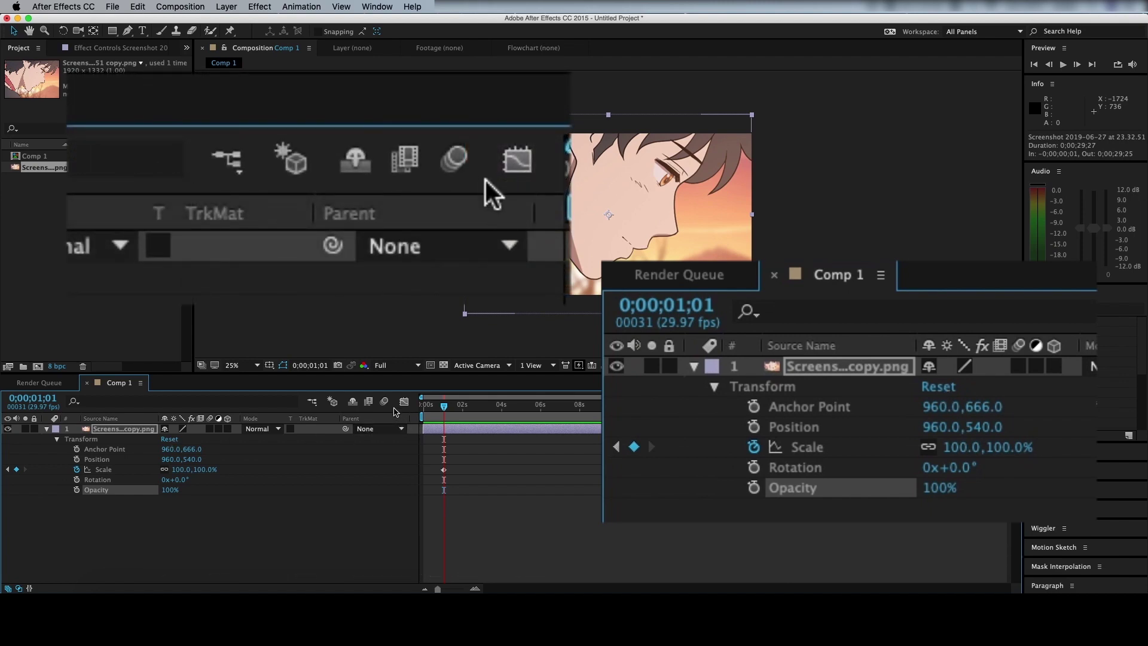
pyautogui.click(385, 402)
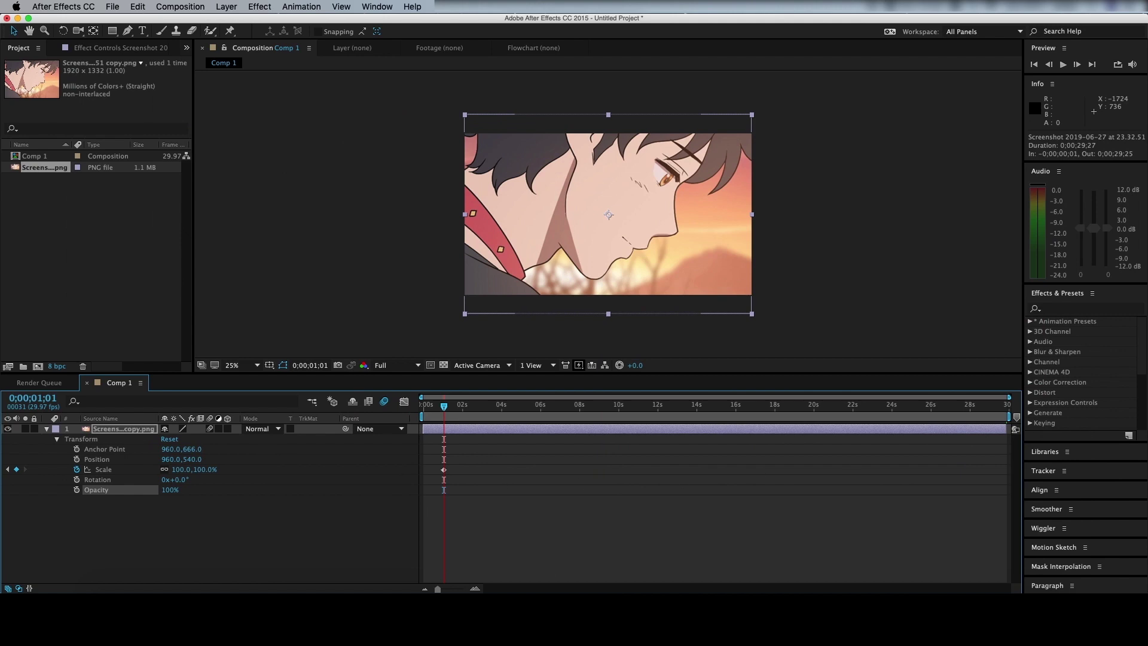
# Search the effects for 'motion tile' and apply Motion Tile to the screenshot layer
pyautogui.click(1092, 310)
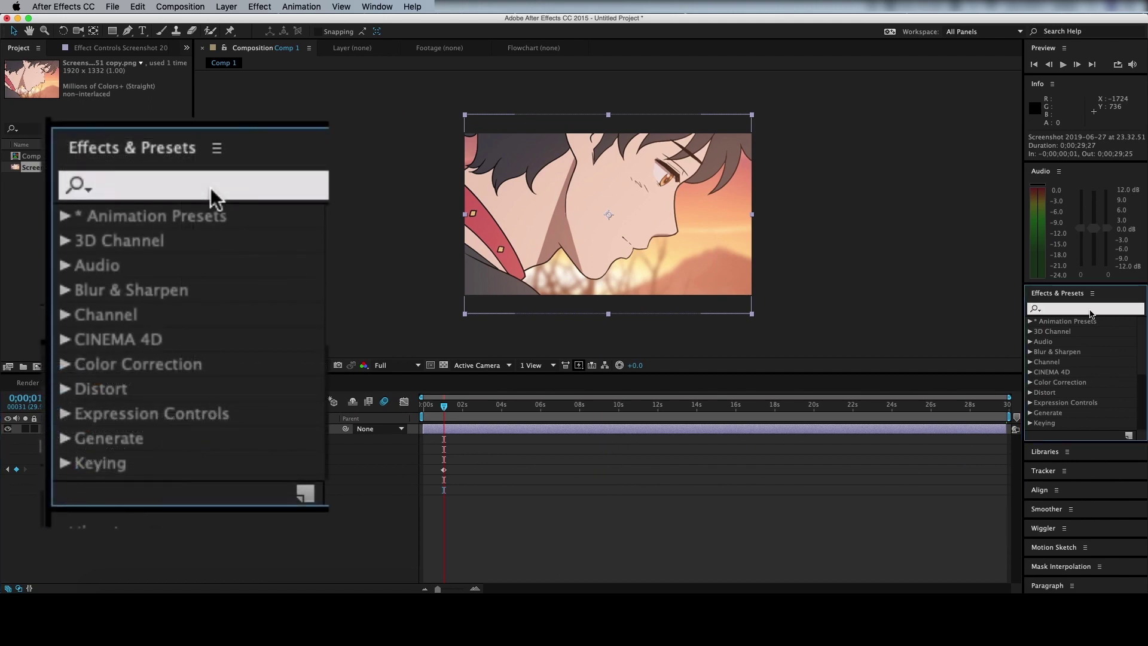
pyautogui.write('motion tile')
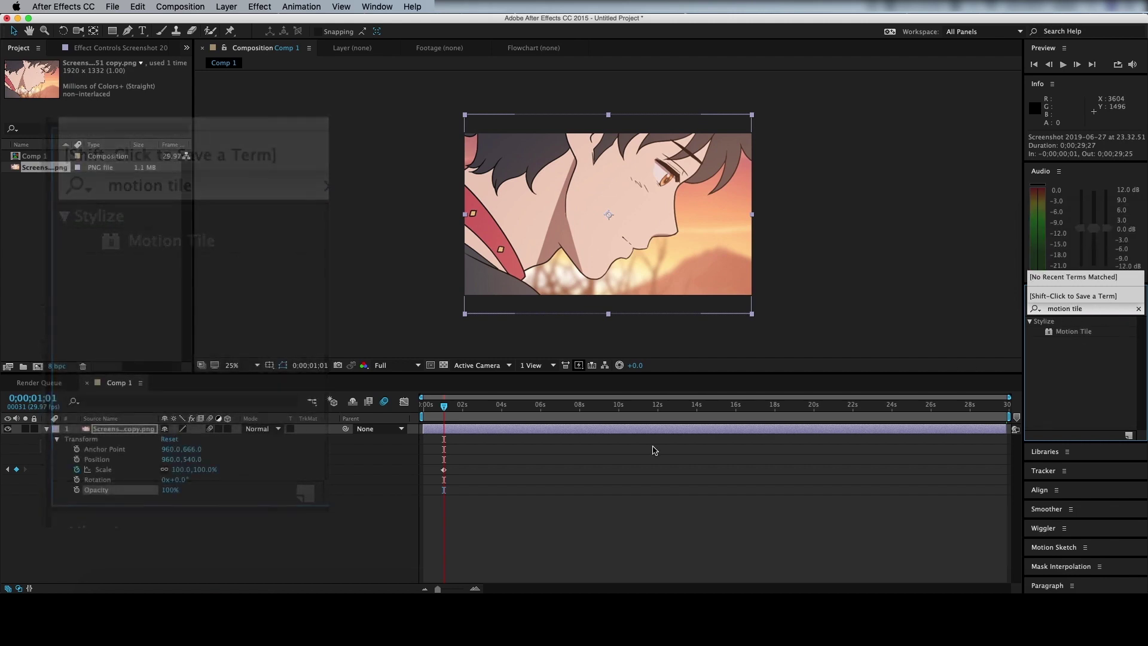
pyautogui.doubleClick(1070, 332)
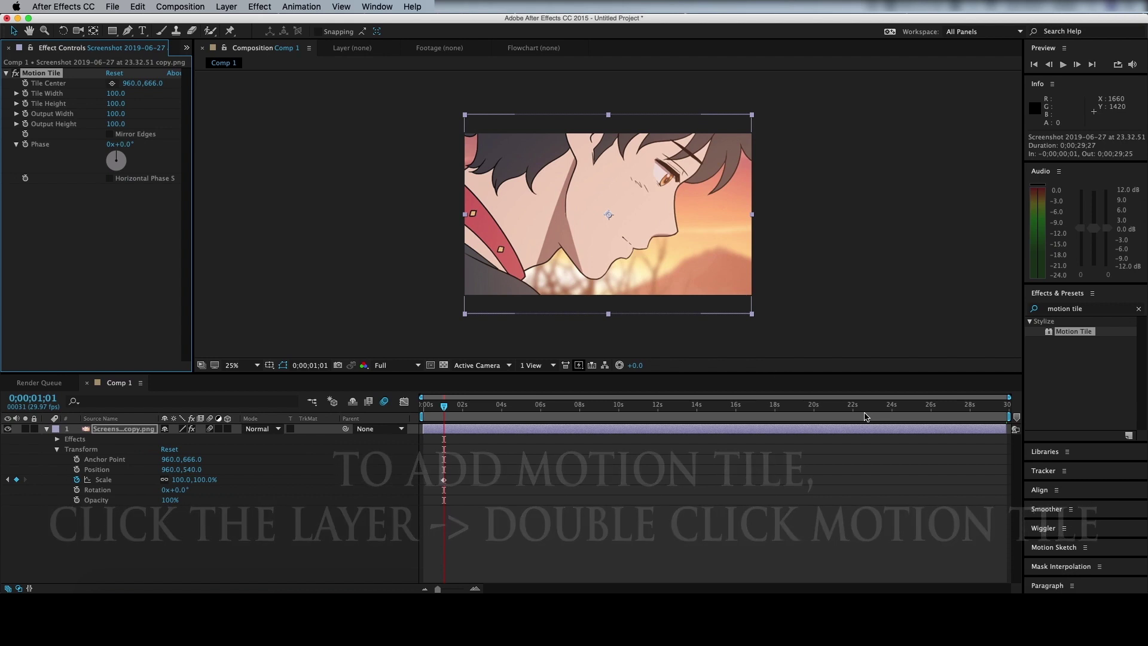
# Undo the first Motion Tile and drag Motion Tile onto the layer instead
pyautogui.click(138, 6)
pyautogui.click(158, 20)
pyautogui.click(1088, 334)
pyautogui.moveTo(748, 283); pyautogui.dragTo(636, 242)
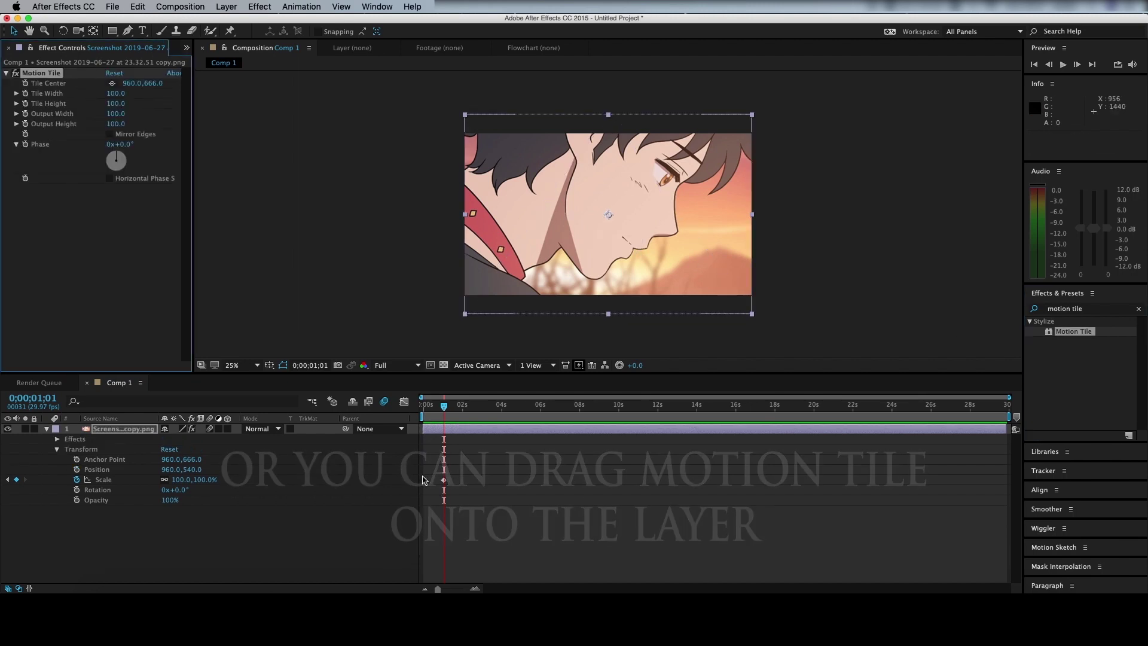
# Scale the screenshot to 64%, set Motion Tile output to 240 by 280, and enable layer motion blur
pyautogui.moveTo(206, 483); pyautogui.dragTo(357, 286)
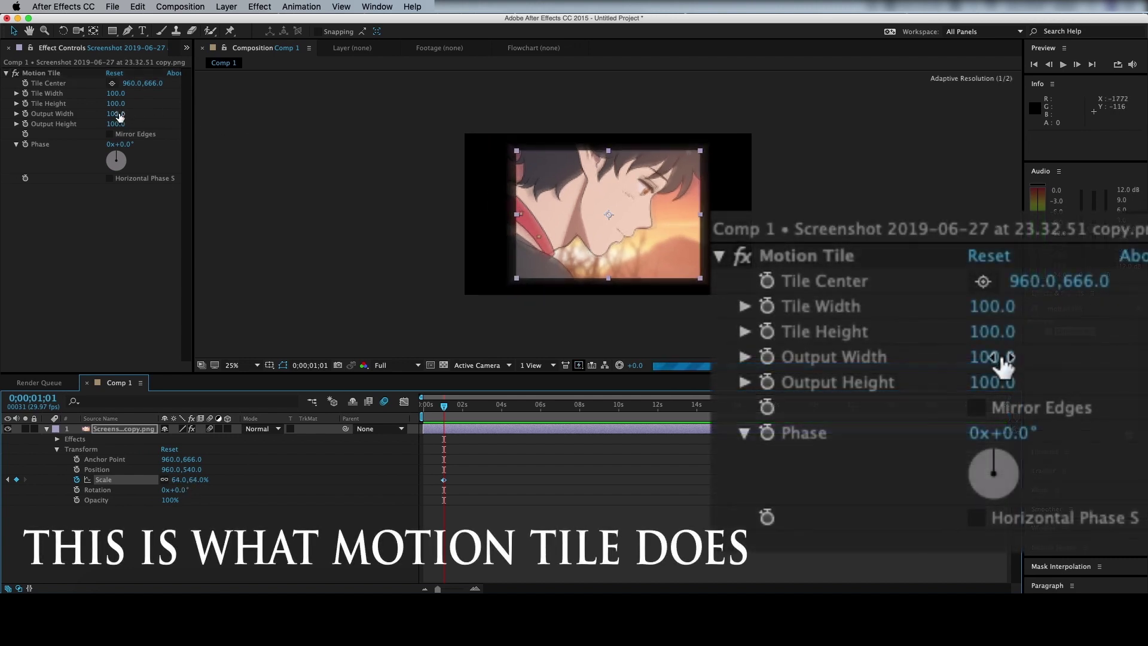
pyautogui.moveTo(115, 114); pyautogui.dragTo(130, 125)
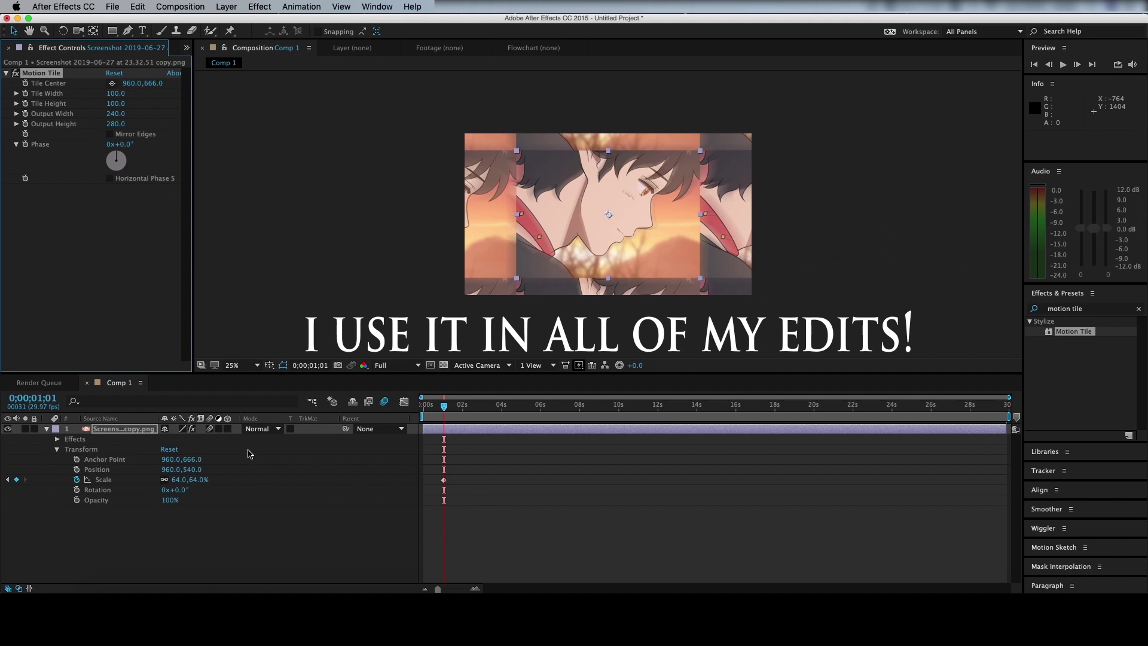
pyautogui.click(210, 429)
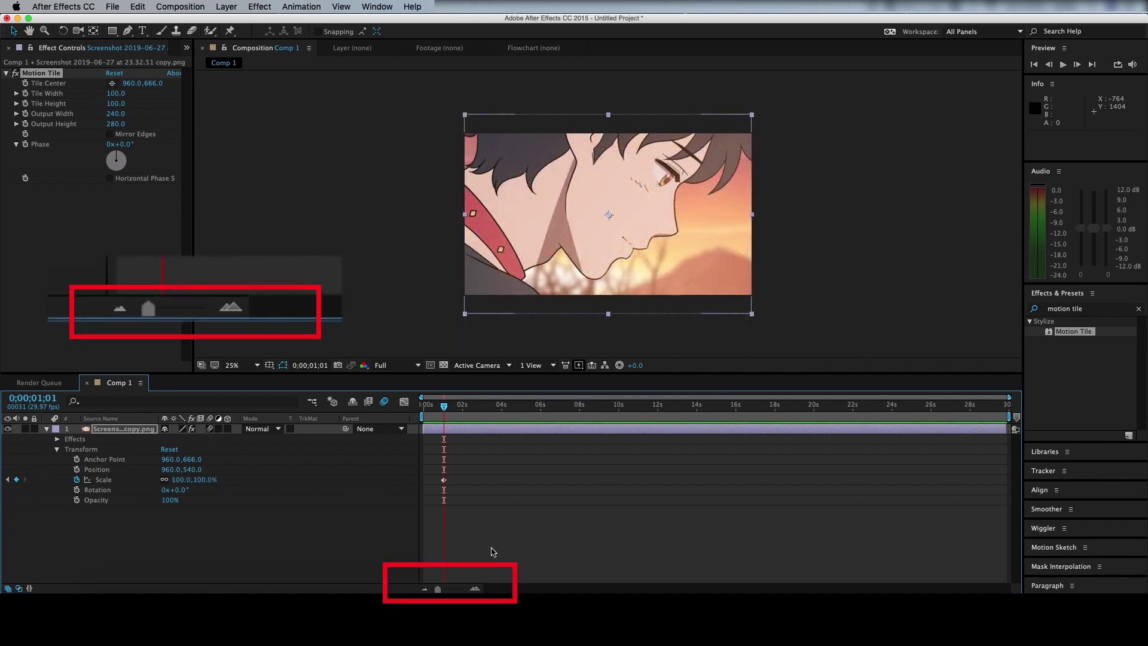
# Place the current time exactly at 0;00;01;00 using a frame-level timeline zoom
pyautogui.click(481, 589)
pyautogui.click(480, 589)
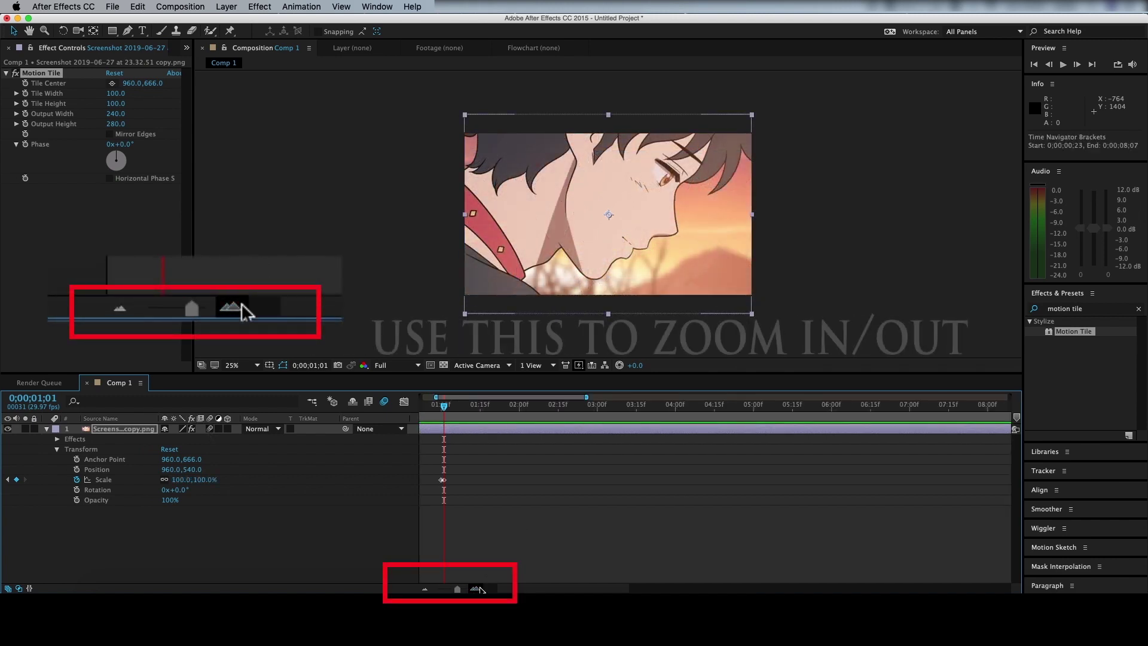
pyautogui.click(480, 589)
pyautogui.hscroll(-3, 479, 546)
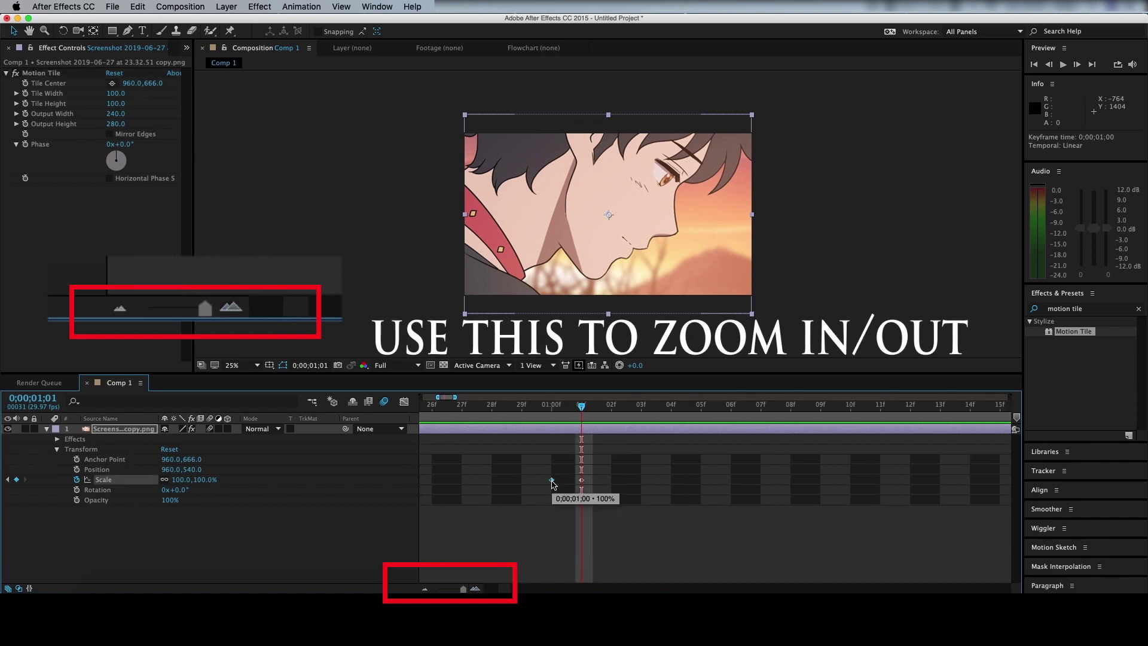
pyautogui.click(615, 406)
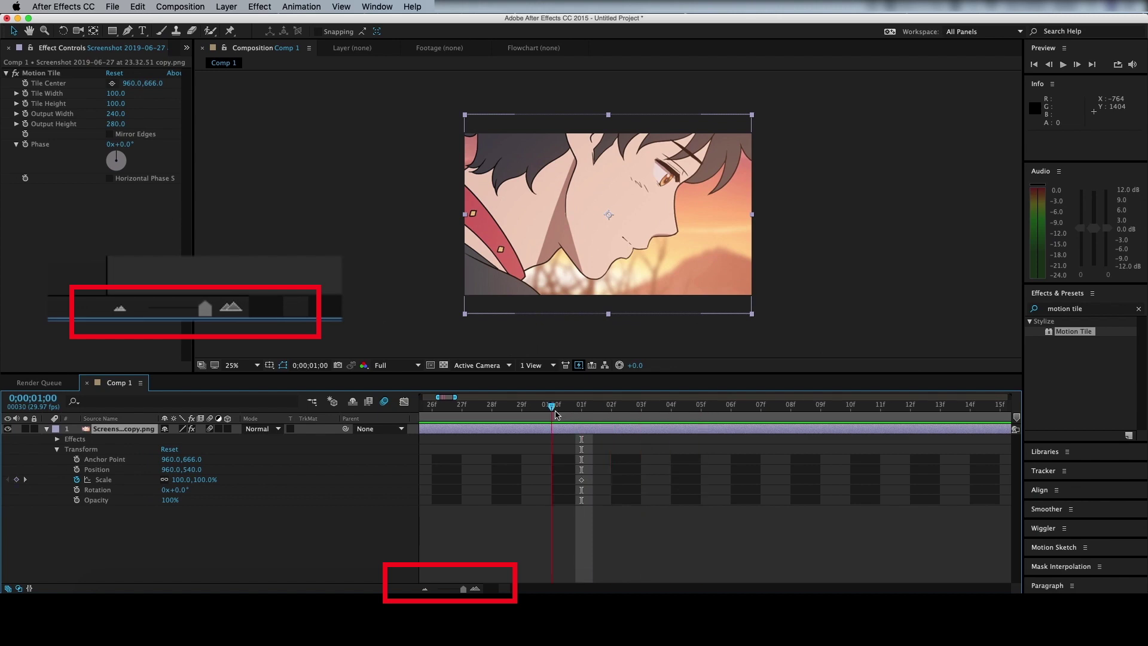
pyautogui.click(428, 589)
pyautogui.click(428, 589)
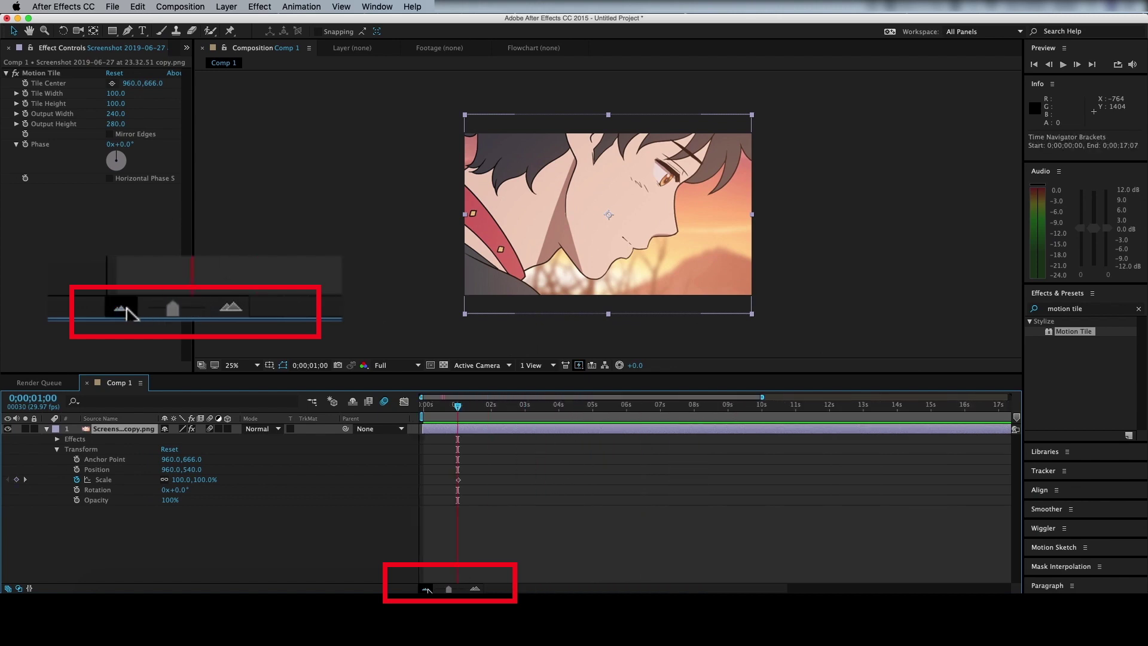
pyautogui.click(428, 589)
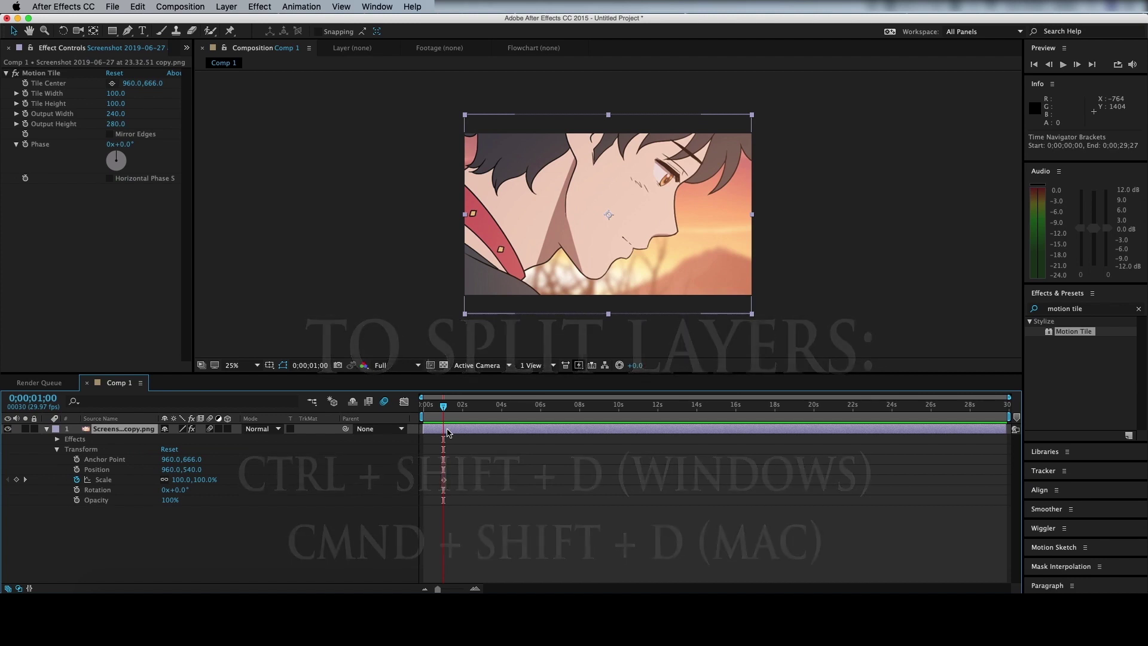
# Split the screenshot at one second and move the upper piece to start at 0;00;01;21
pyautogui.press('super+shift+d')
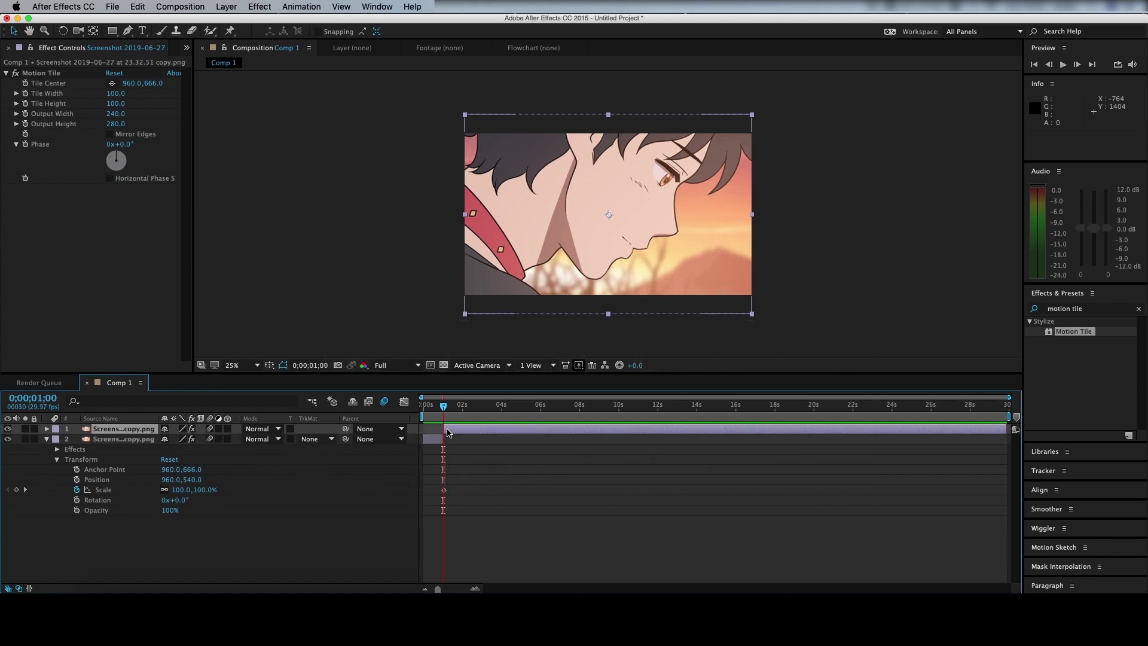
pyautogui.moveTo(444, 430); pyautogui.dragTo(471, 430)
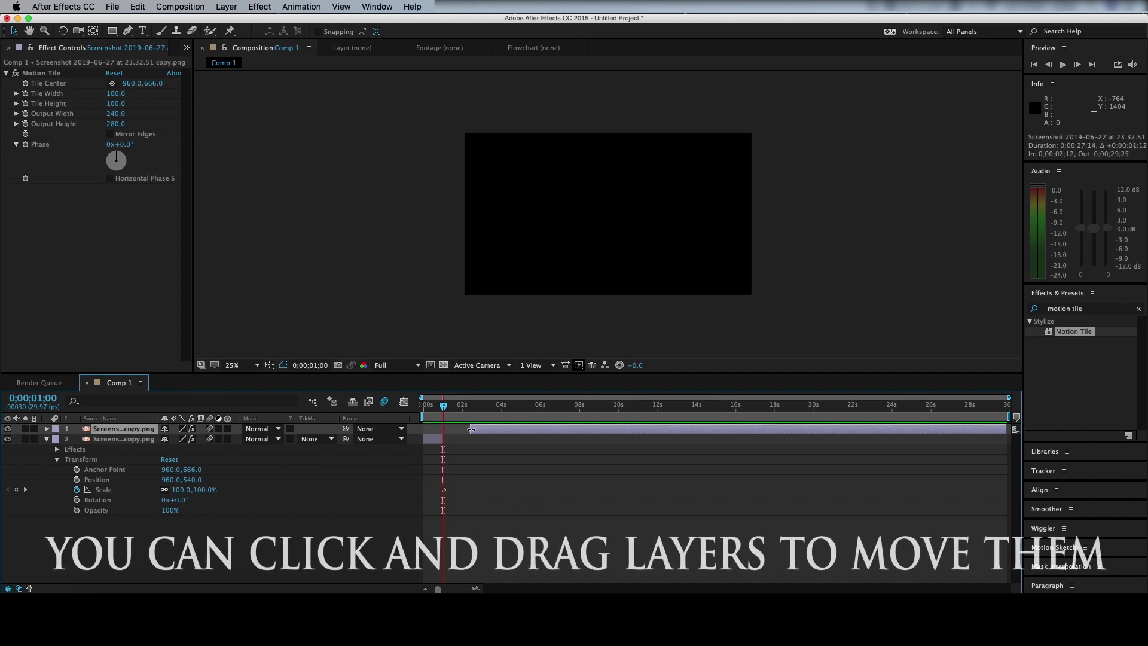
pyautogui.moveTo(444, 429); pyautogui.dragTo(458, 430)
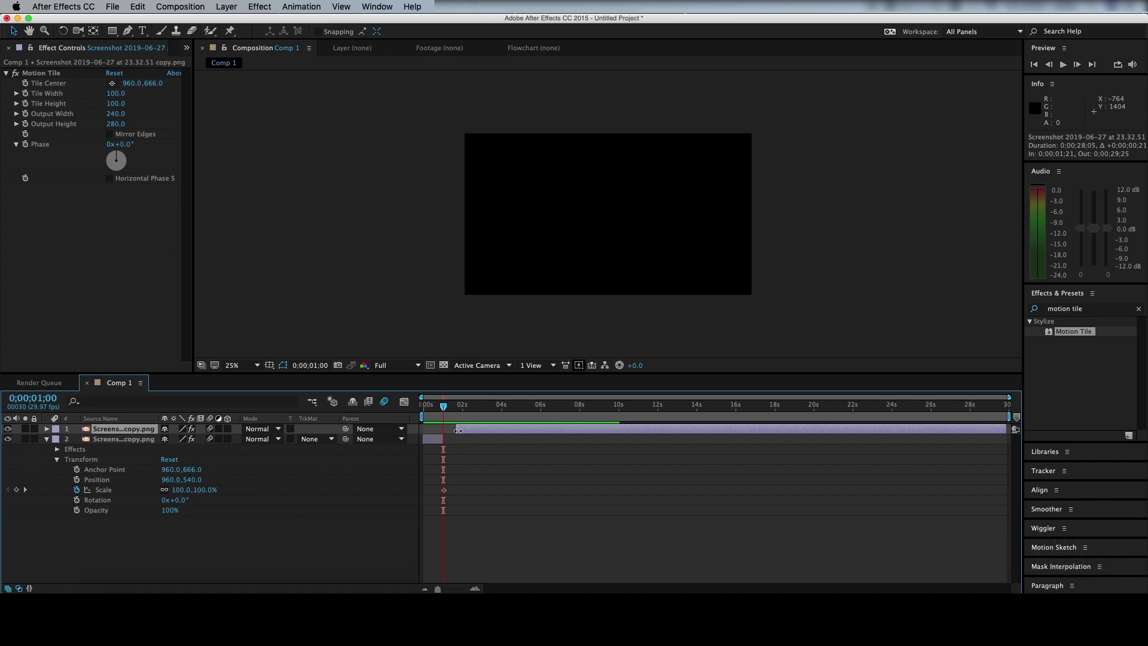
pyautogui.press('space')
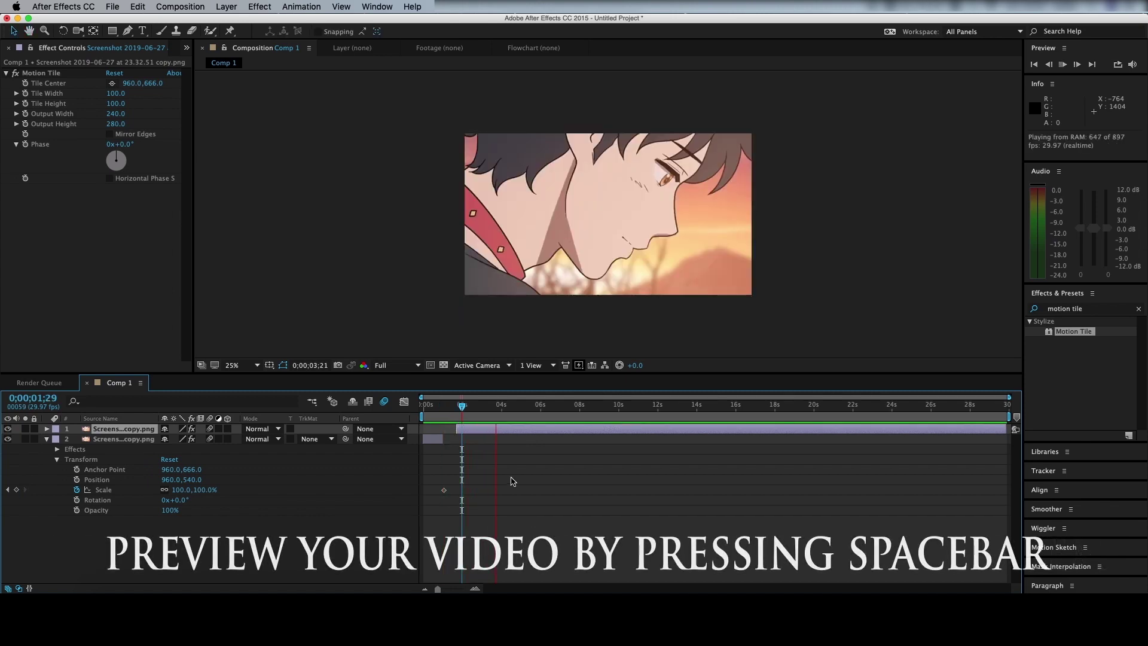
# Stop playback, then play and stop Comp 1 from the Preview panel
pyautogui.press('space')
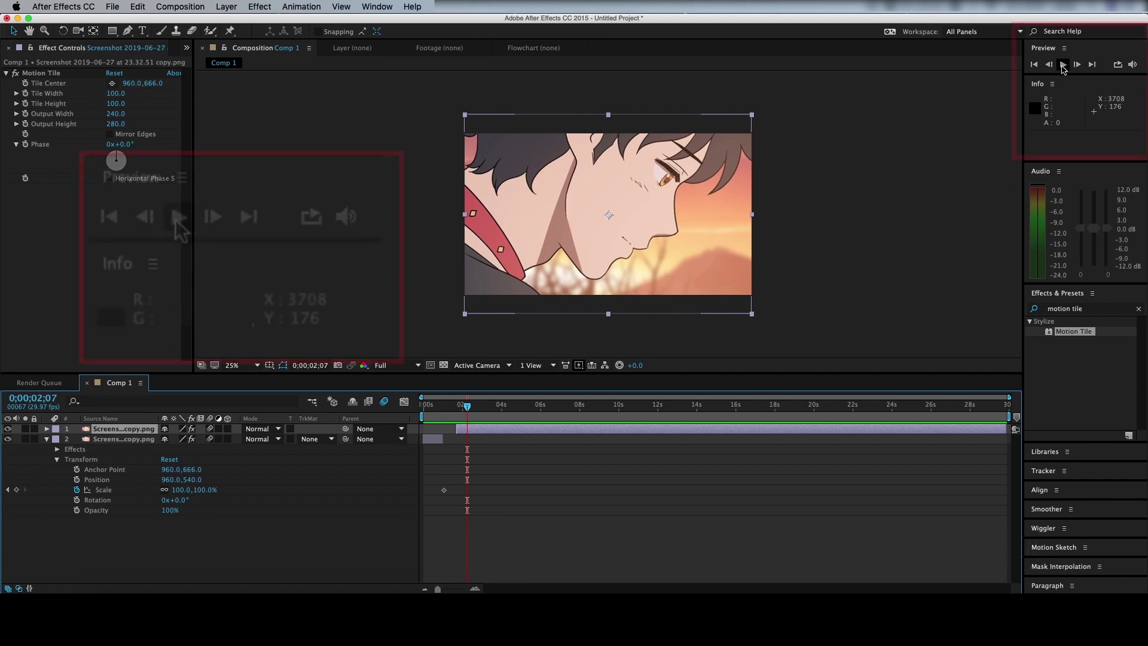
pyautogui.click(1063, 66)
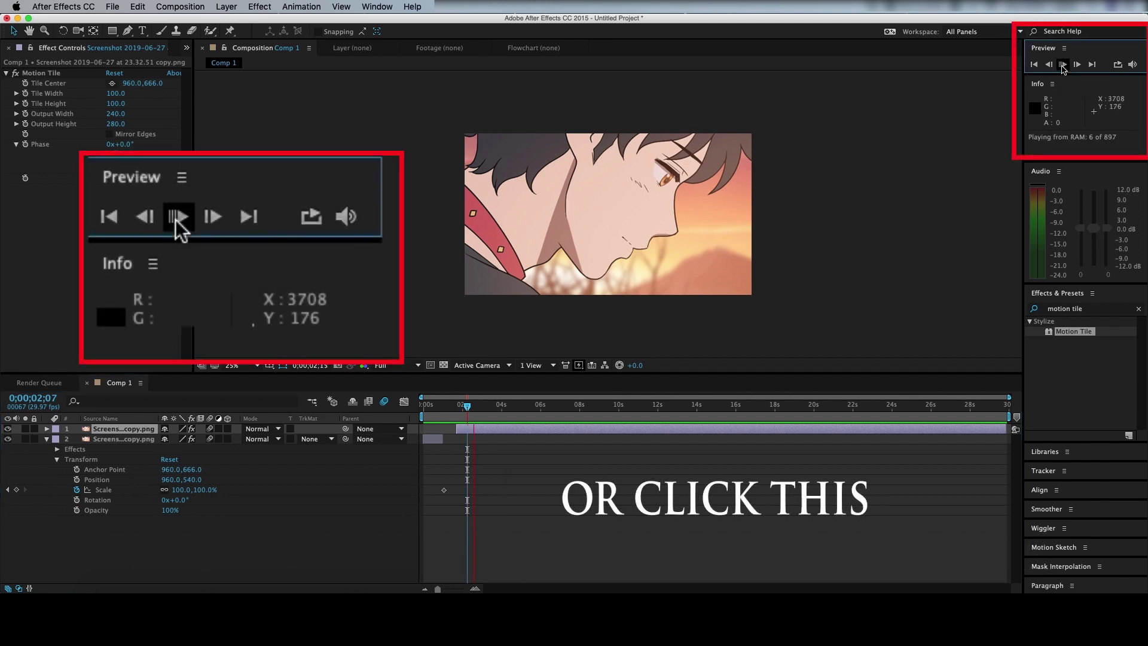
pyautogui.click(1063, 65)
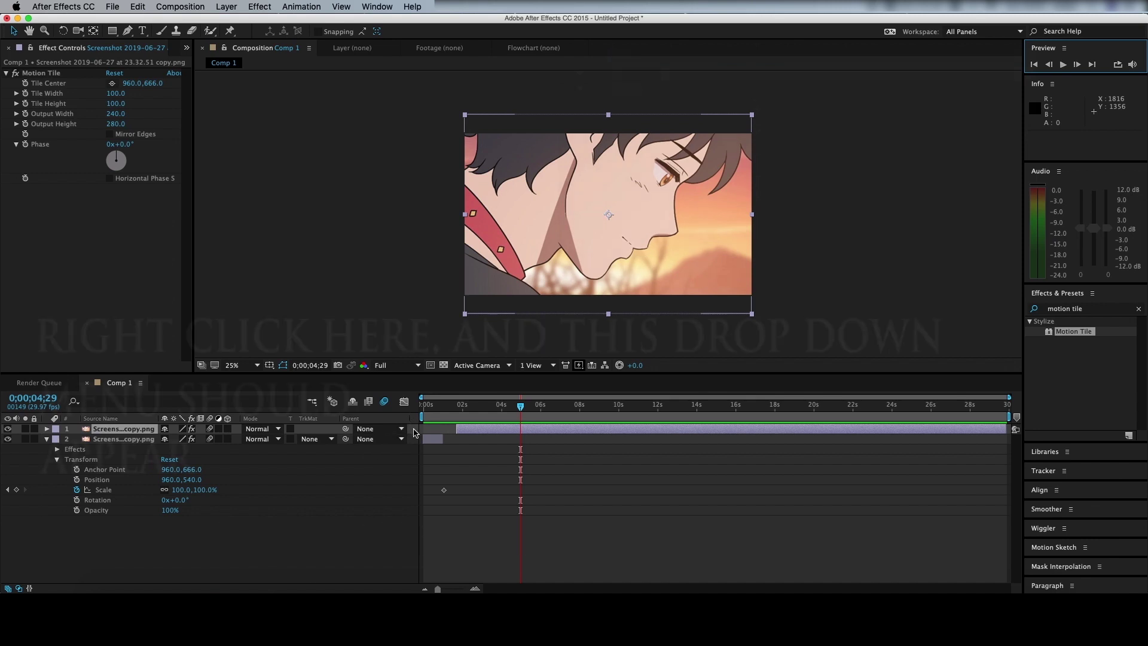
# Add a new adjustment layer to Comp 1 from the timeline's context menu
pyautogui.rightClick(416, 433)
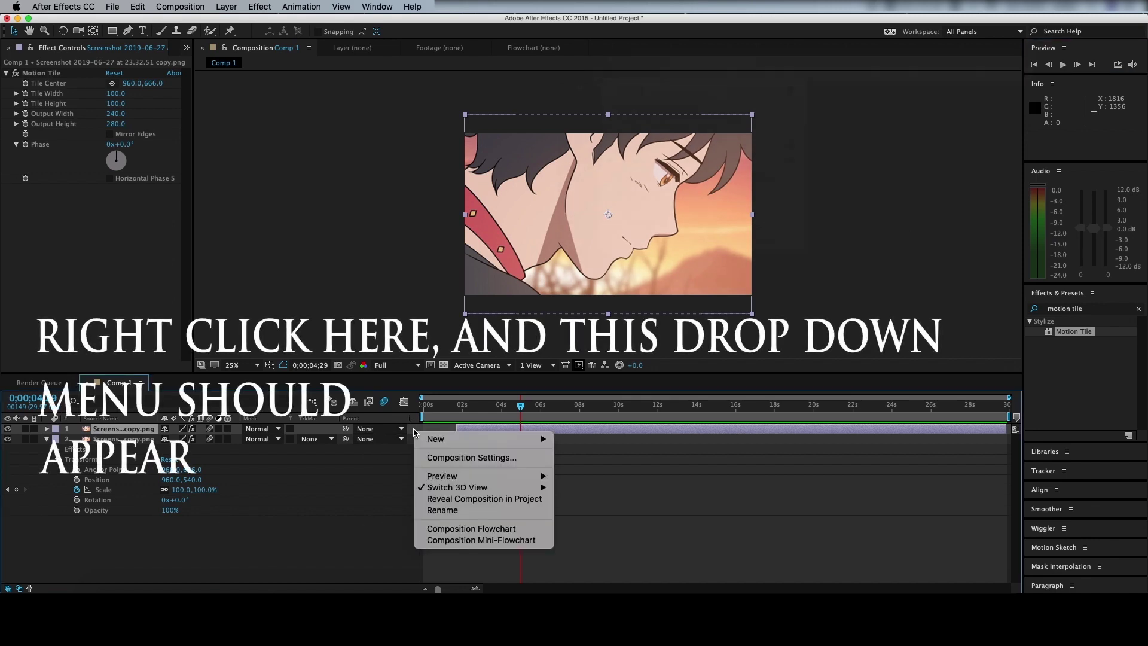
pyautogui.moveTo(466, 439)
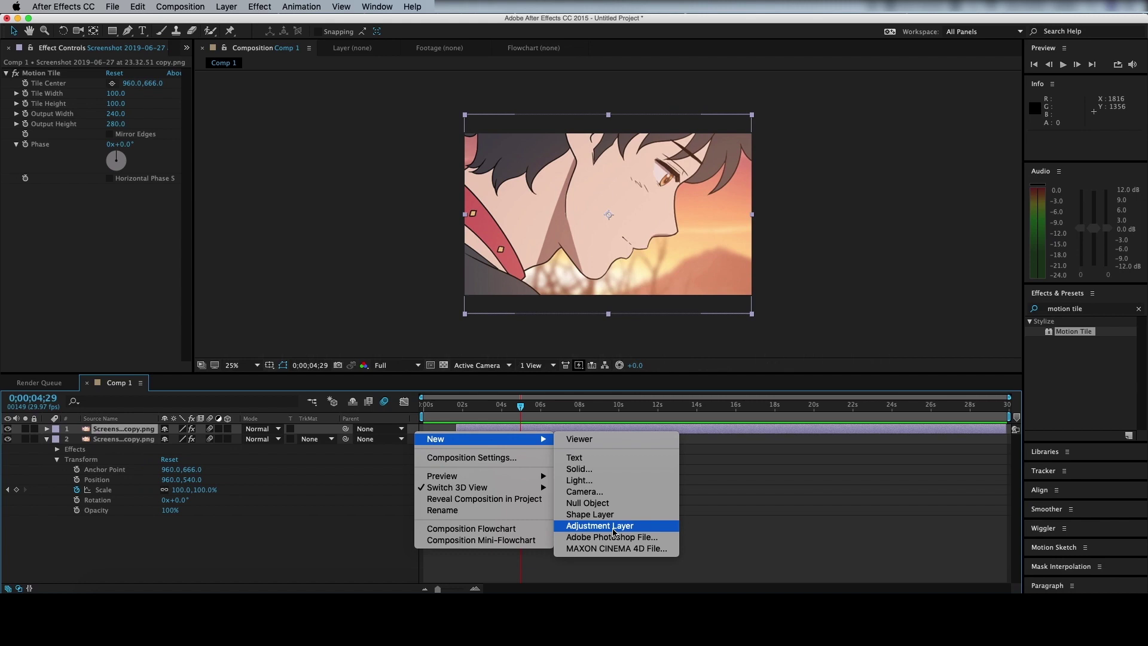
pyautogui.click(614, 532)
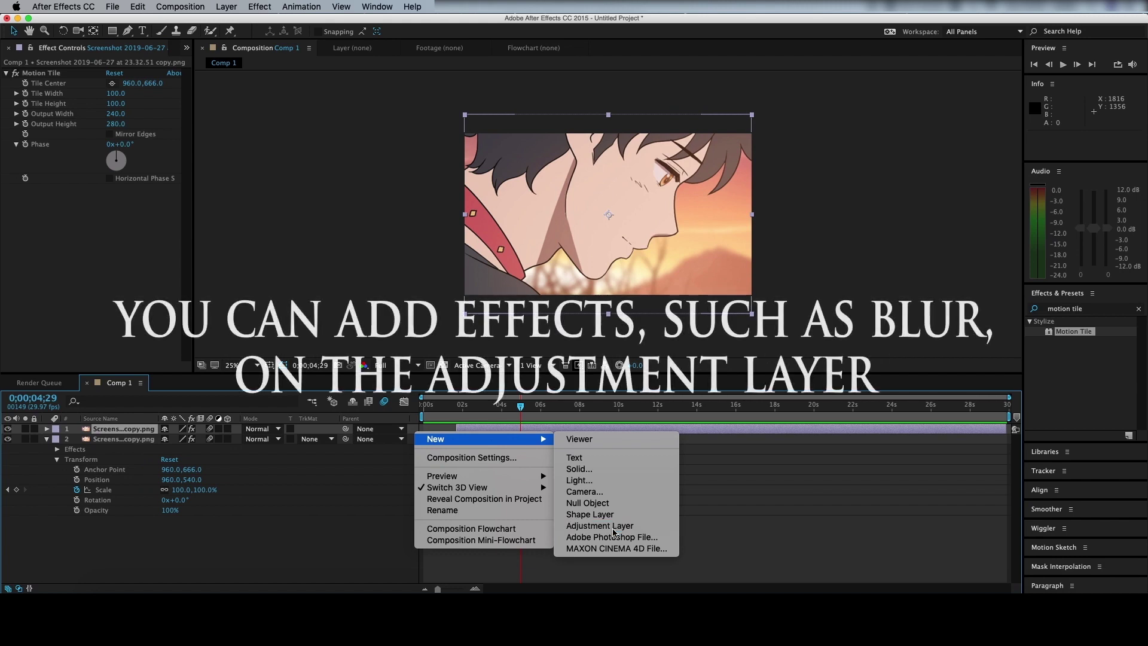
# Split the adjustment layer twice and delete the outer pieces, keeping 0;00;04;21–0;00;05;10
pyautogui.hotkey('ctrl', 'shift', 'd')
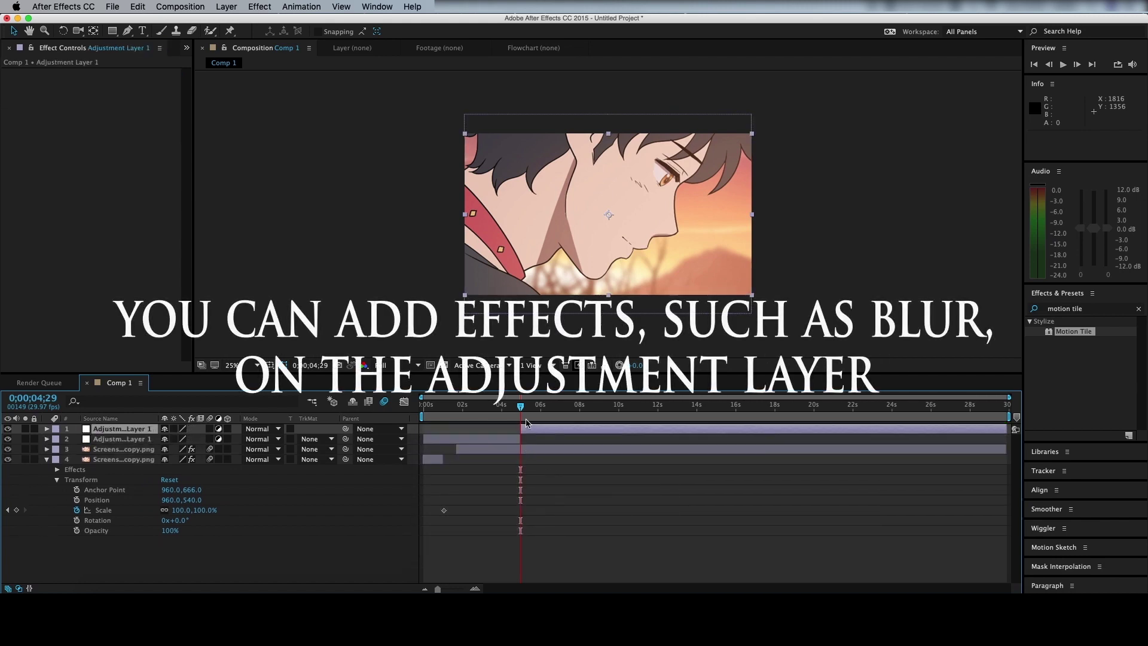
pyautogui.hotkey('ctrl', 'shift', 'd')
pyautogui.press('Delete')
pyautogui.click(518, 439)
pyautogui.press('Delete')
pyautogui.click(521, 429)
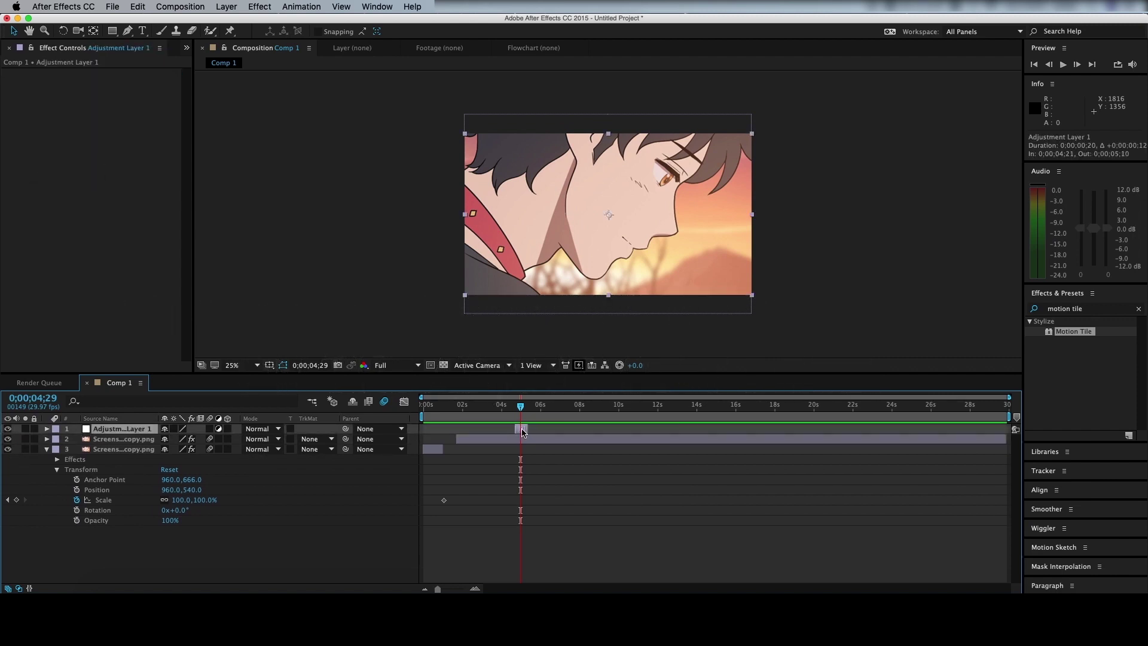
# Apply Gaussian Blur to the adjustment layer via a 'gau' search and raise its Blurriness
pyautogui.click(1098, 309)
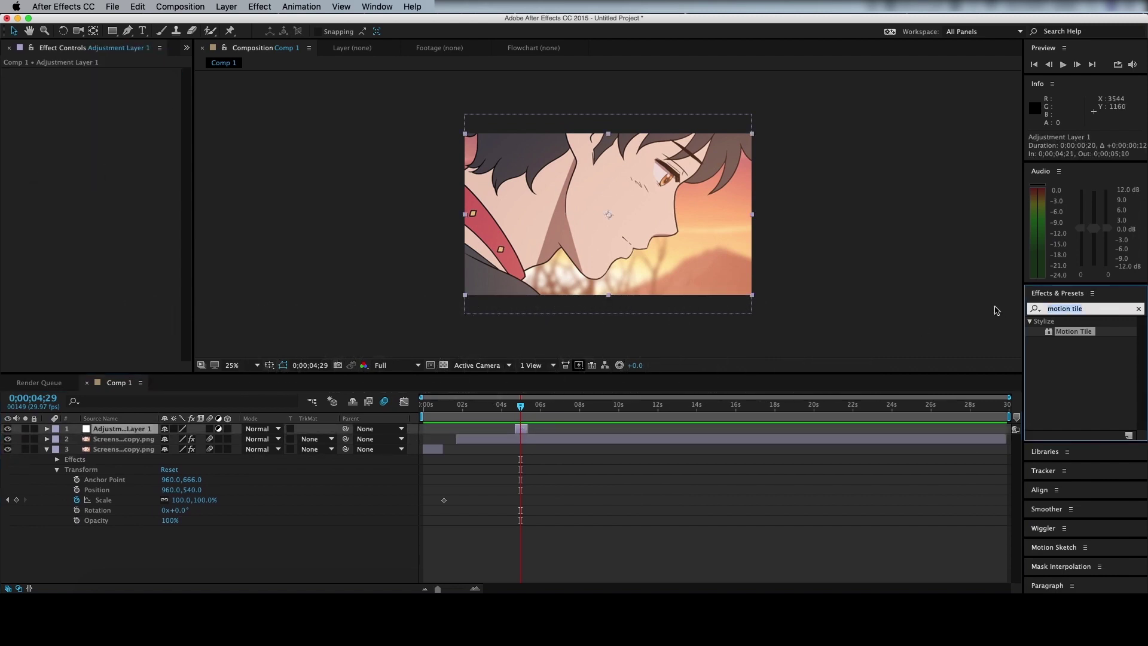
pyautogui.write('gau')
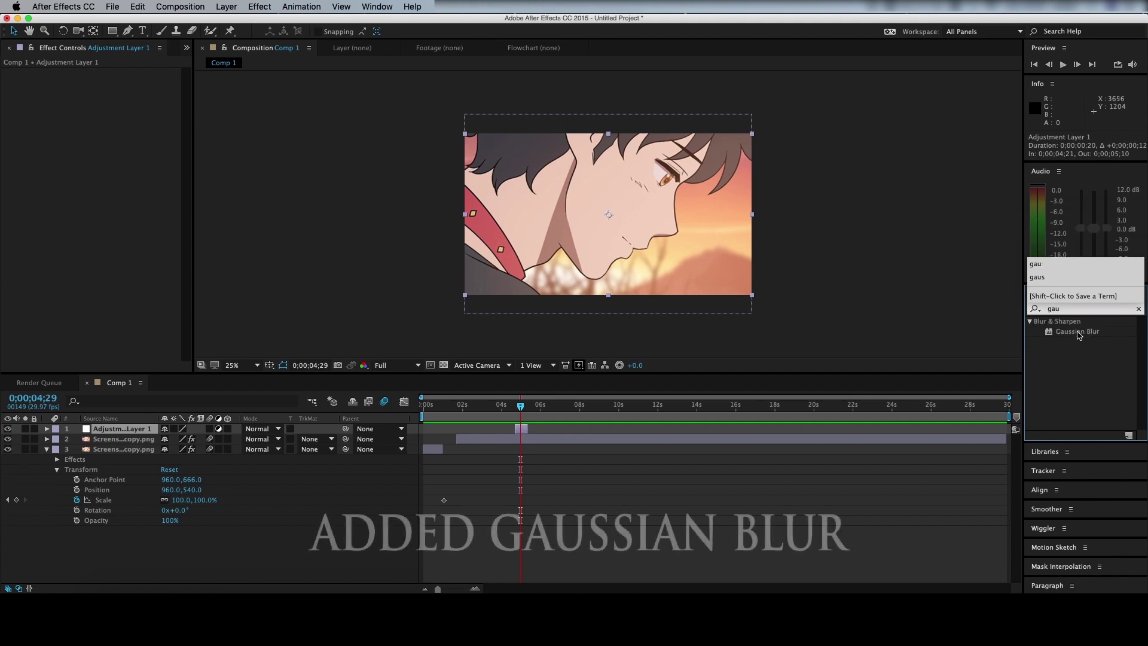
pyautogui.doubleClick(1079, 333)
pyautogui.moveTo(113, 84); pyautogui.dragTo(156, 88)
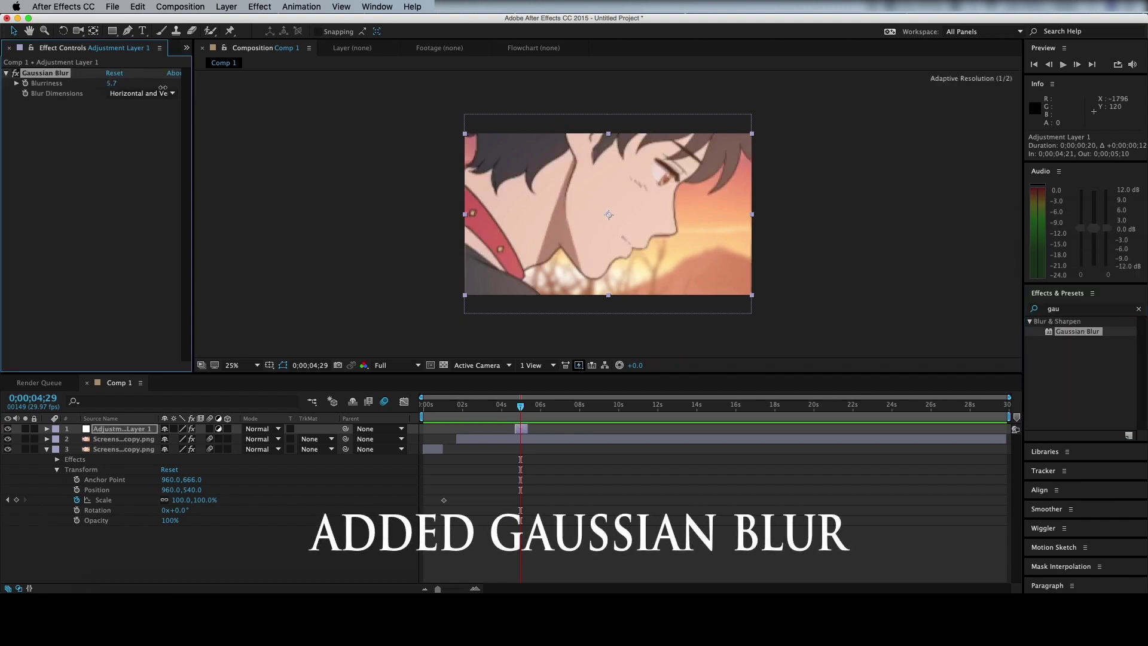
pyautogui.moveTo(235, 95); pyautogui.dragTo(263, 94)
pyautogui.moveTo(520, 406)
pyautogui.mouseDown()
pyautogui.moveTo(504, 408)
pyautogui.moveTo(539, 414)
pyautogui.moveTo(501, 412)
pyautogui.mouseUp()
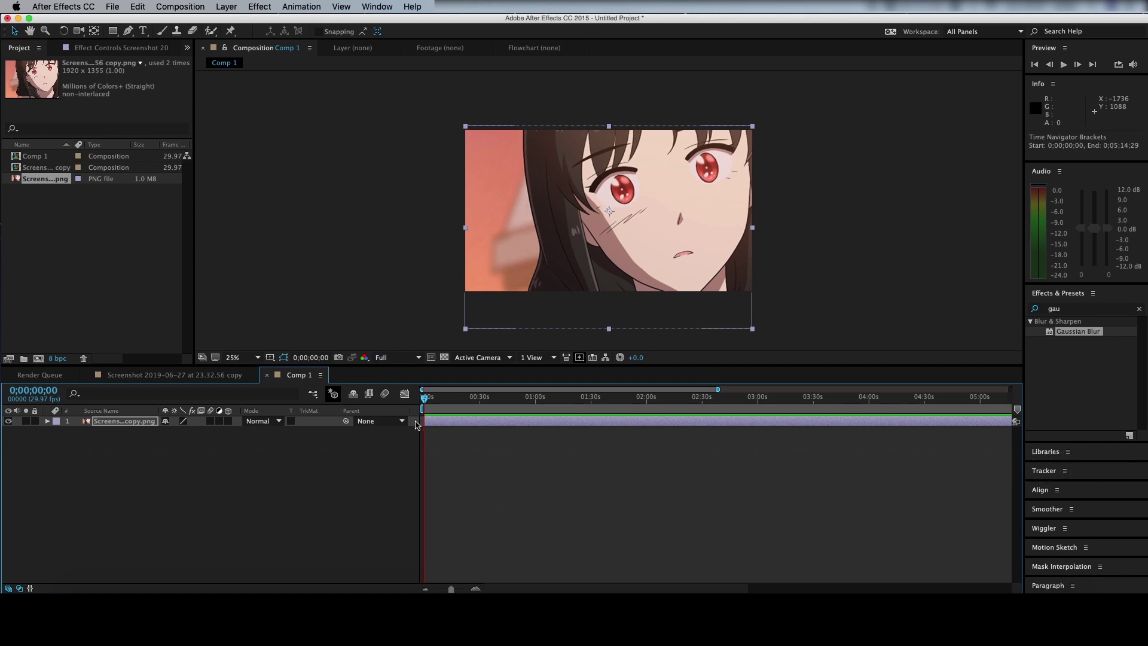
# Add a 1920×1080 black (000000) solid, Black Solid 1, above the screenshot layer
pyautogui.rightClick(417, 425)
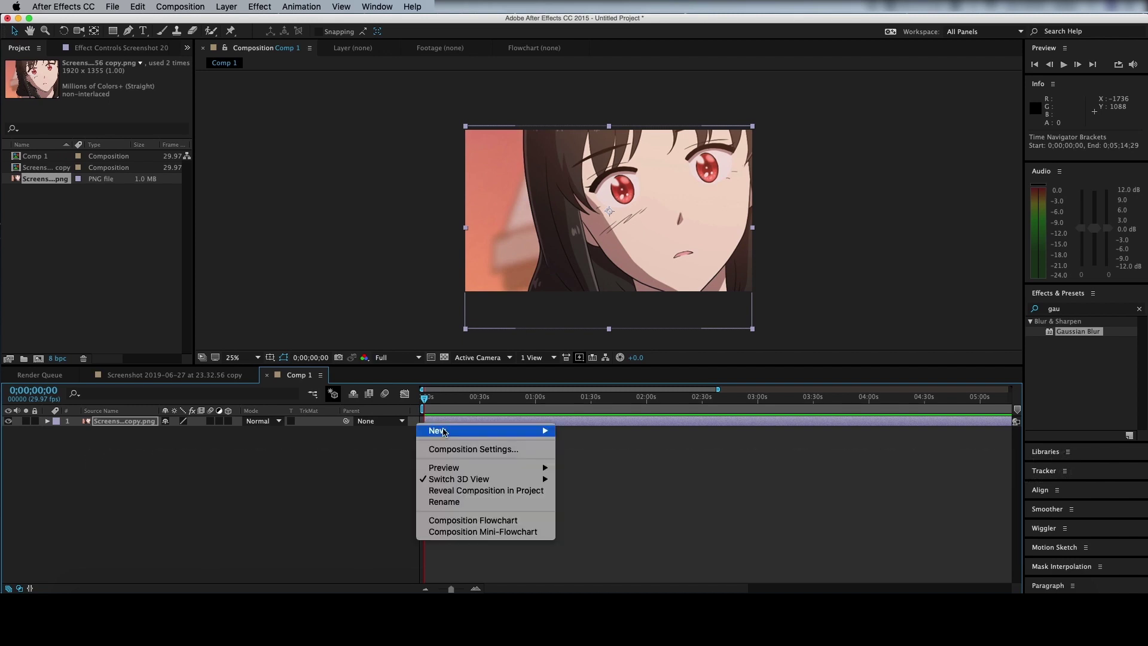
pyautogui.click(590, 465)
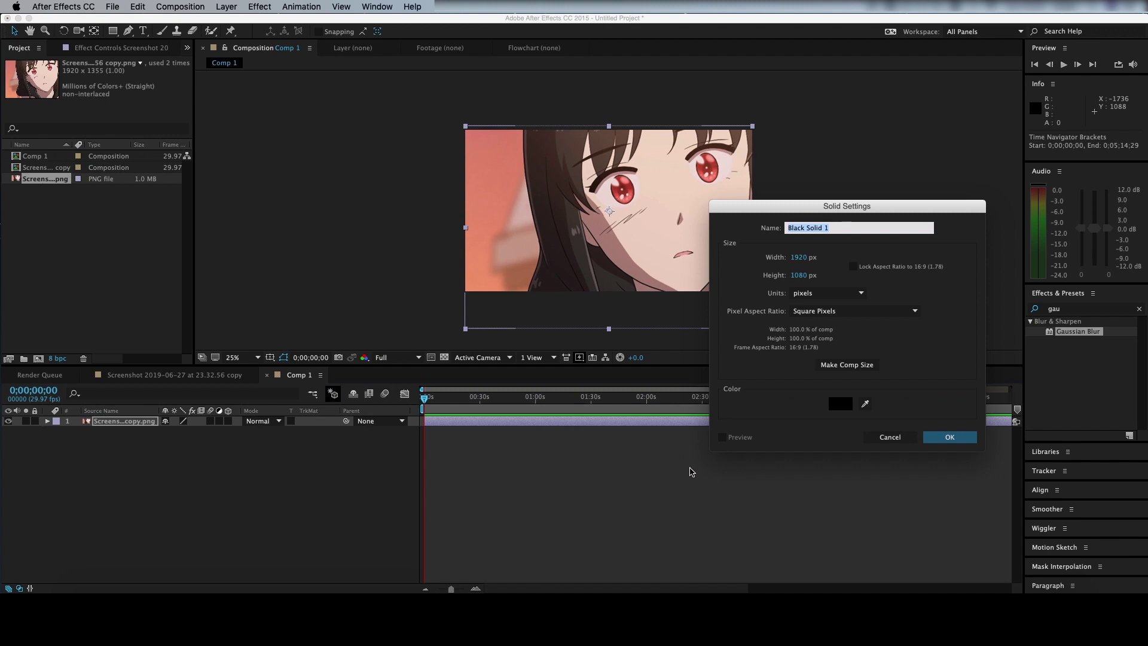
pyautogui.click(840, 404)
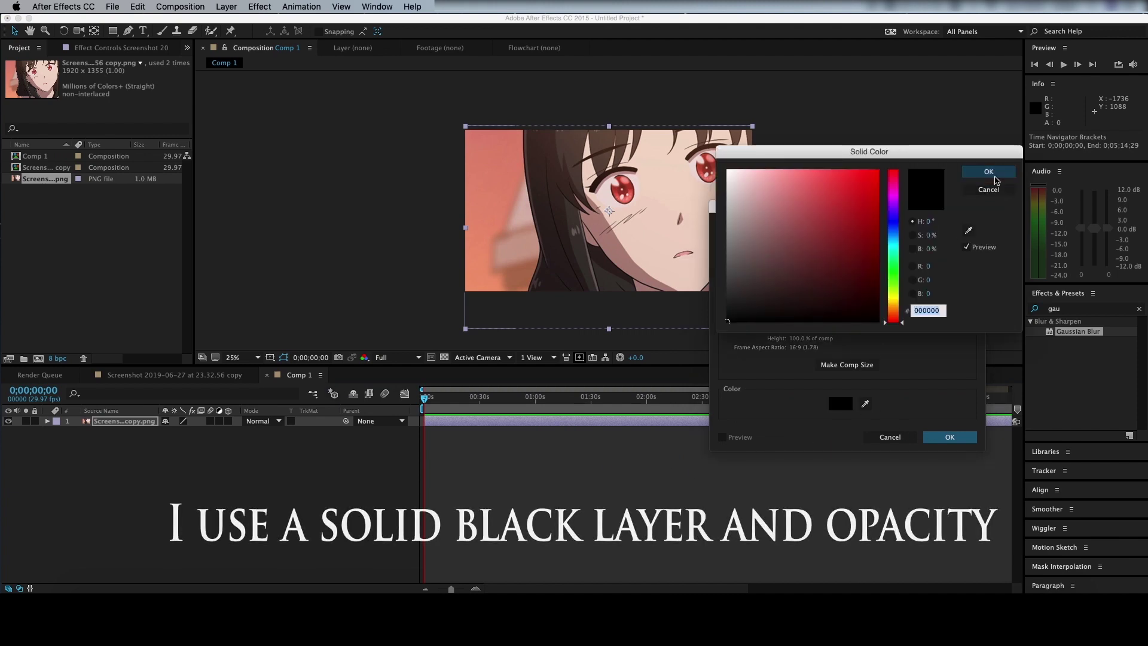
pyautogui.click(989, 171)
pyautogui.click(950, 437)
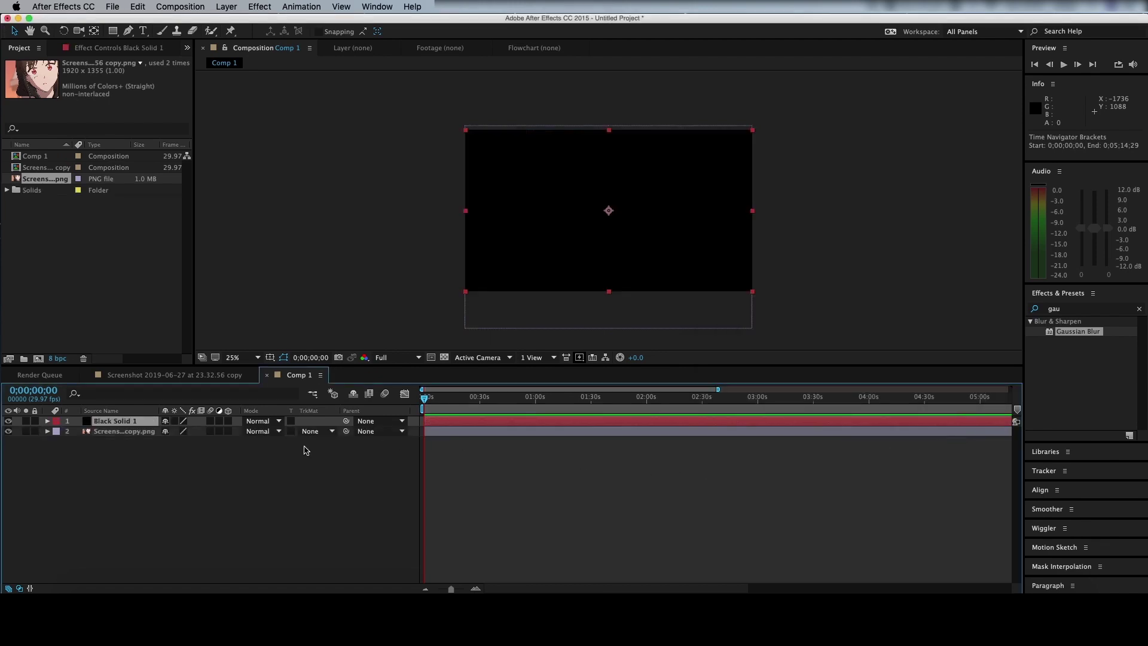
# Keyframe Black Solid 1's Opacity at 100% at 0s and 0% later, then preview the fade-in
pyautogui.click(48, 421)
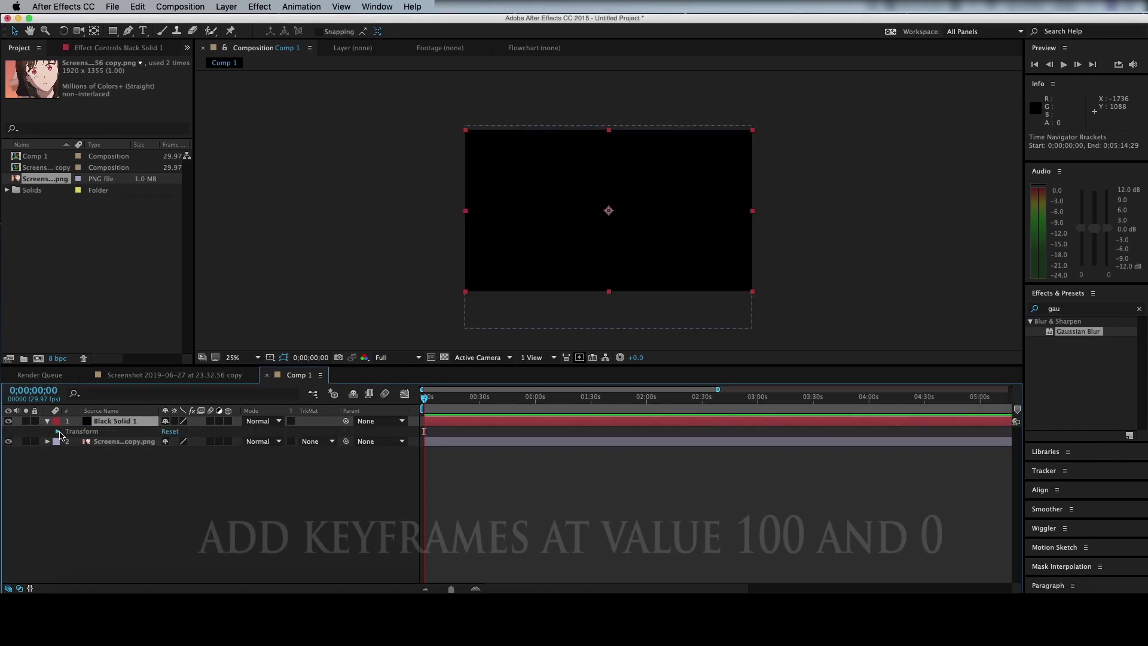
pyautogui.click(58, 431)
pyautogui.click(77, 482)
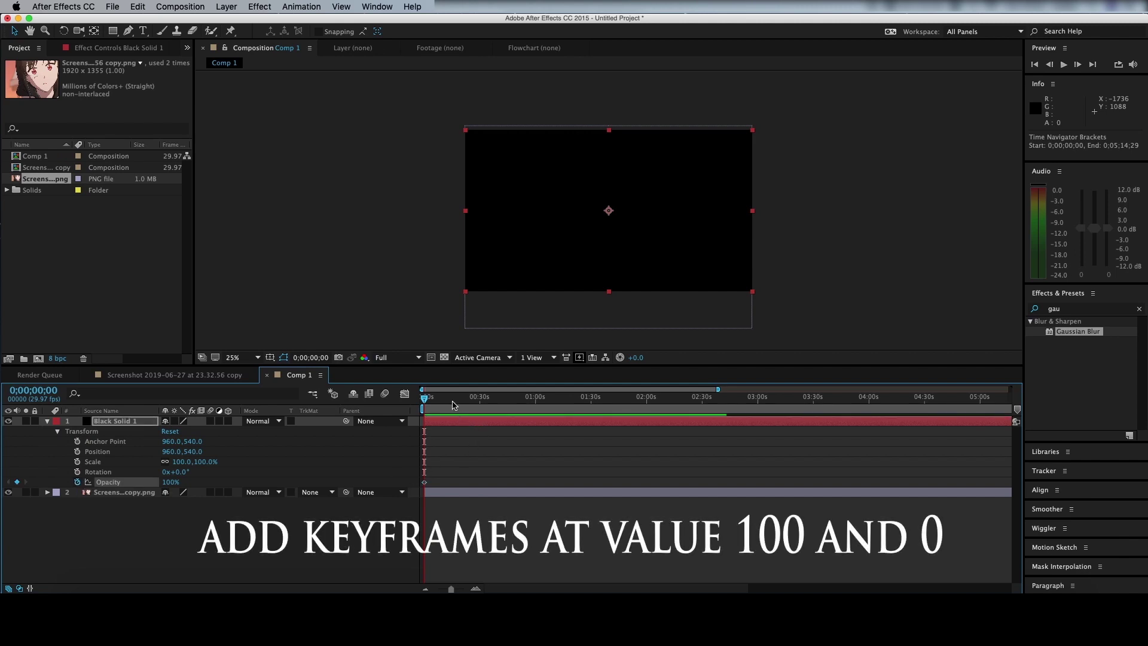
pyautogui.click(171, 482)
pyautogui.write('0')
pyautogui.press('Return')
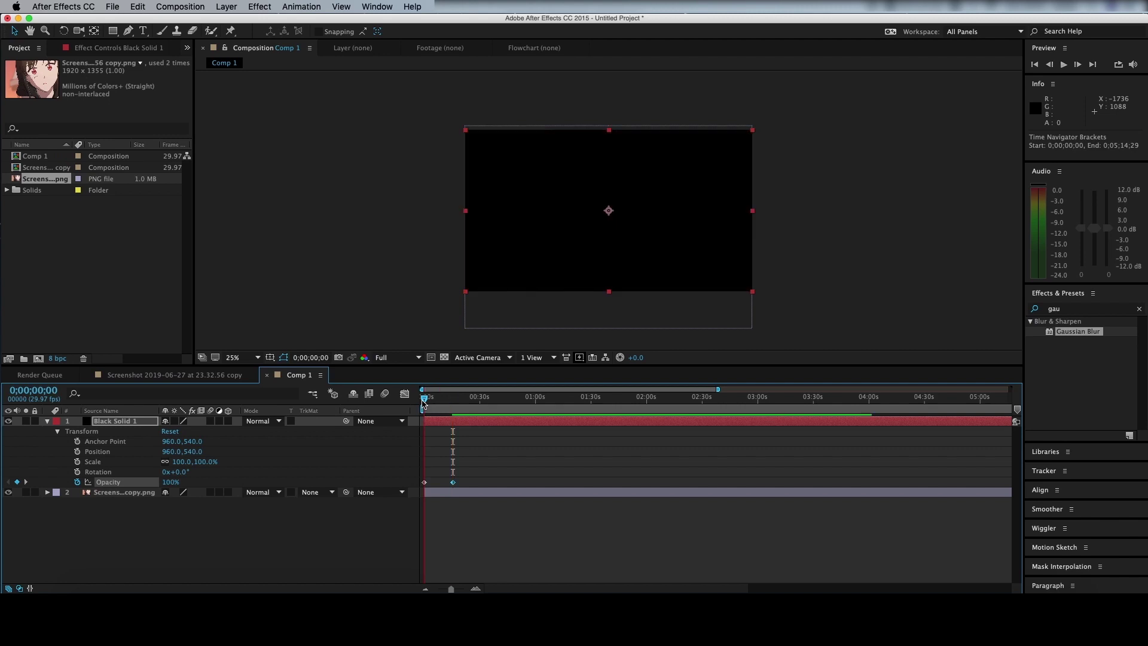
pyautogui.press('space')
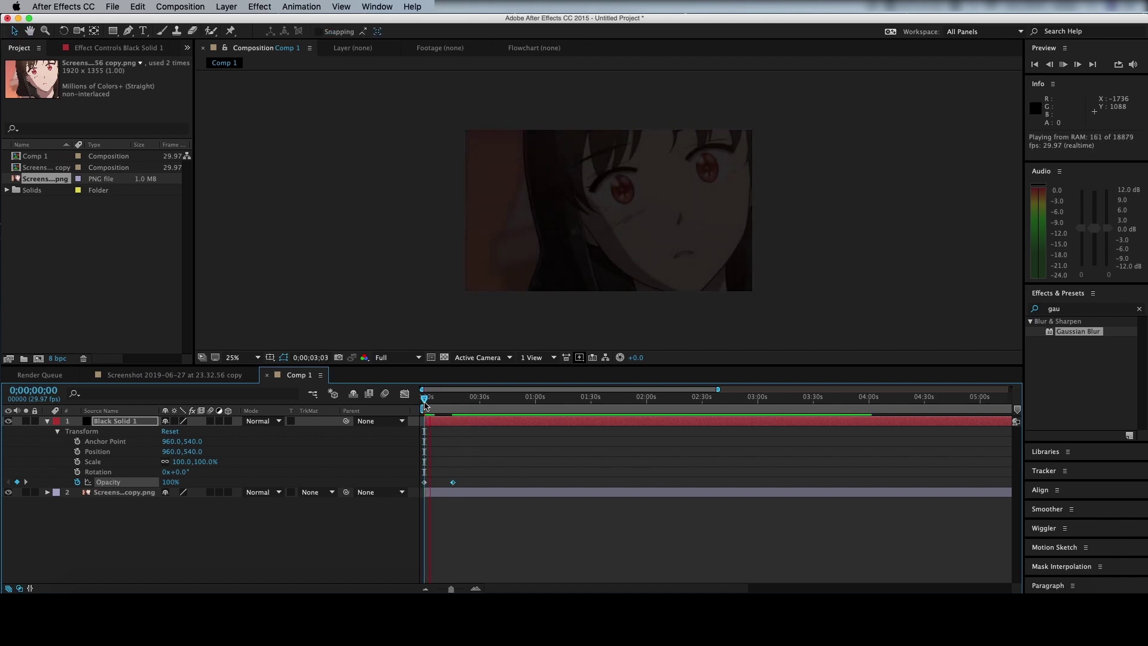
pyautogui.press('space')
# Move the 0% Opacity keyframe earlier to about 2 seconds, previewing the quicker fade-in
pyautogui.moveTo(451, 589); pyautogui.dragTo(462, 589)
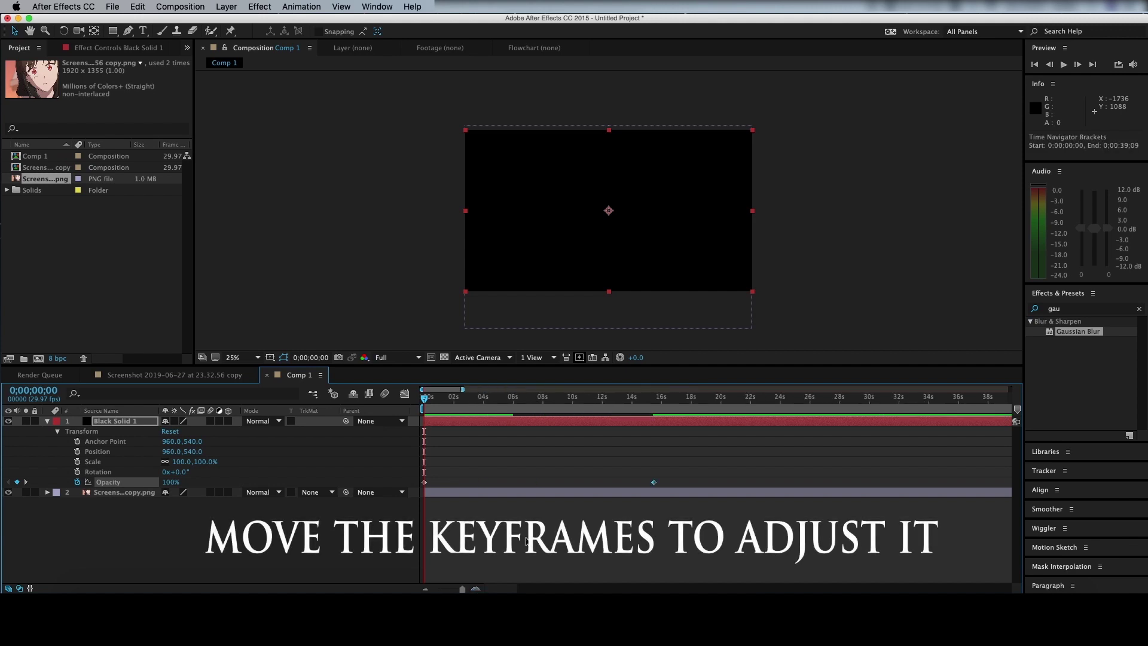
pyautogui.moveTo(500, 482); pyautogui.dragTo(475, 482)
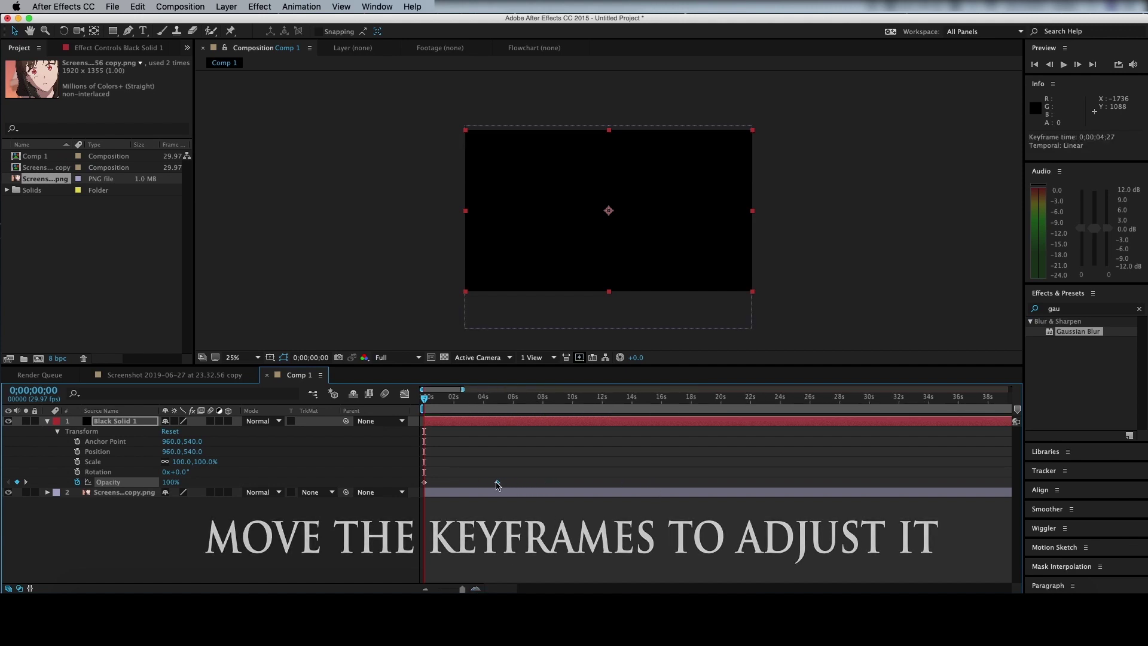
pyautogui.press('space')
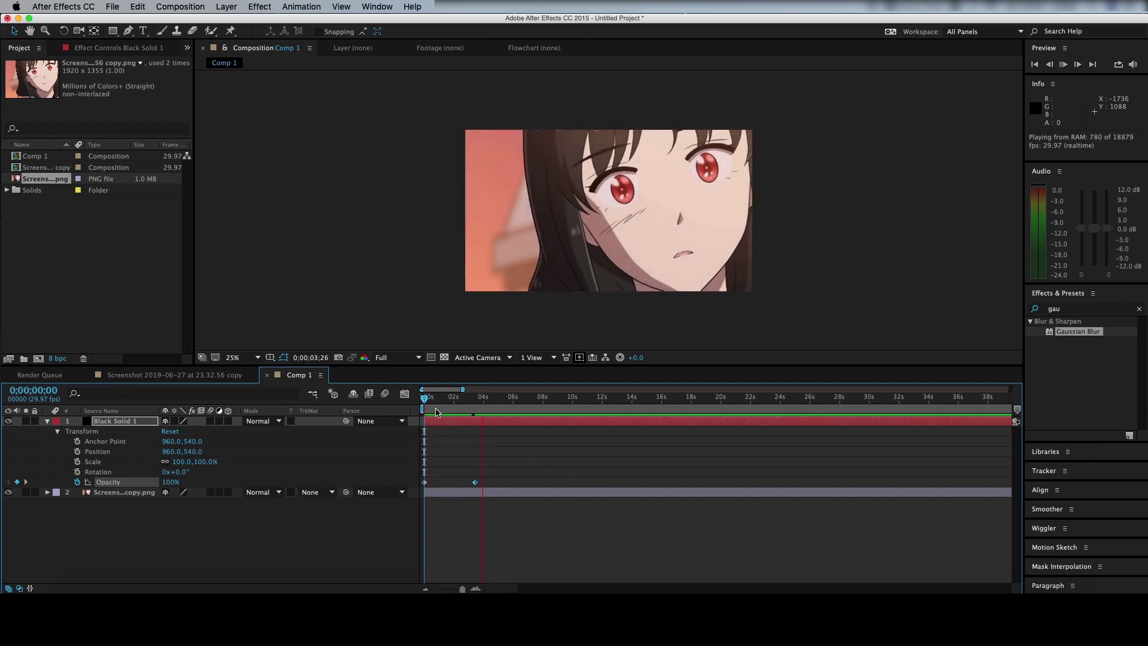
pyautogui.press('space')
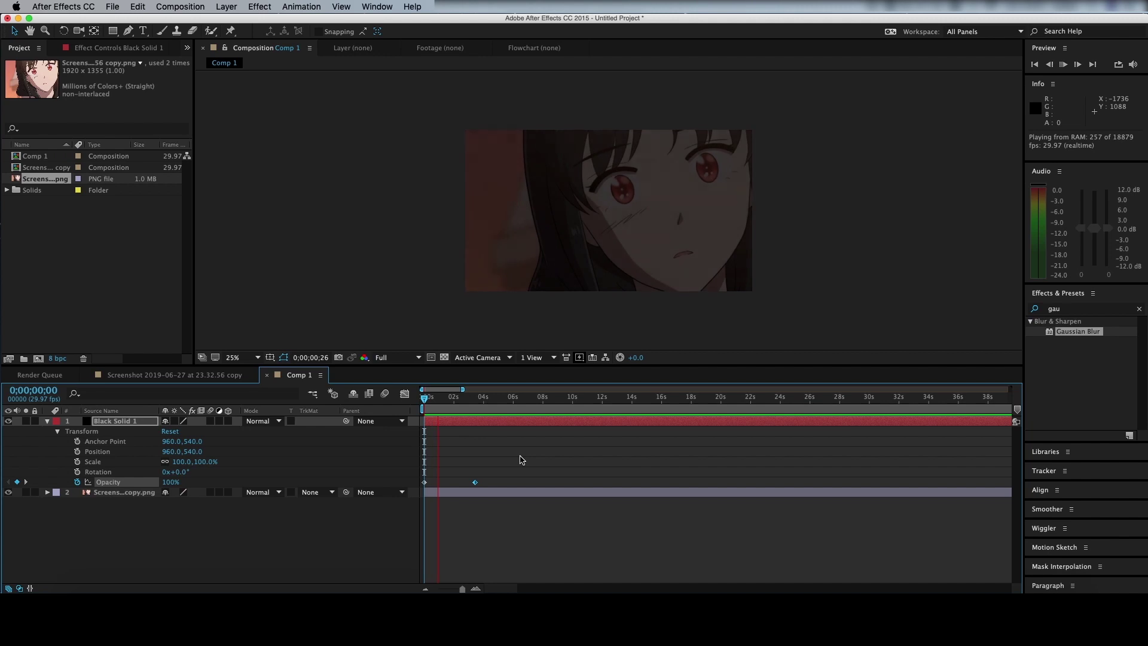
pyautogui.click(474, 410)
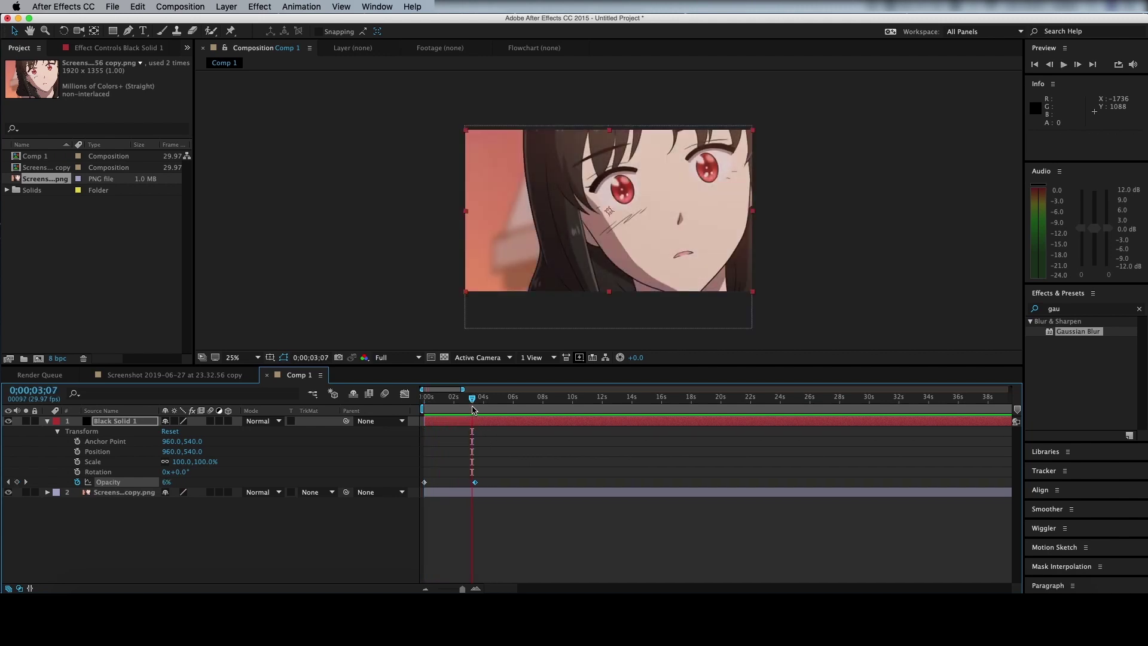
pyautogui.moveTo(475, 482); pyautogui.dragTo(457, 482)
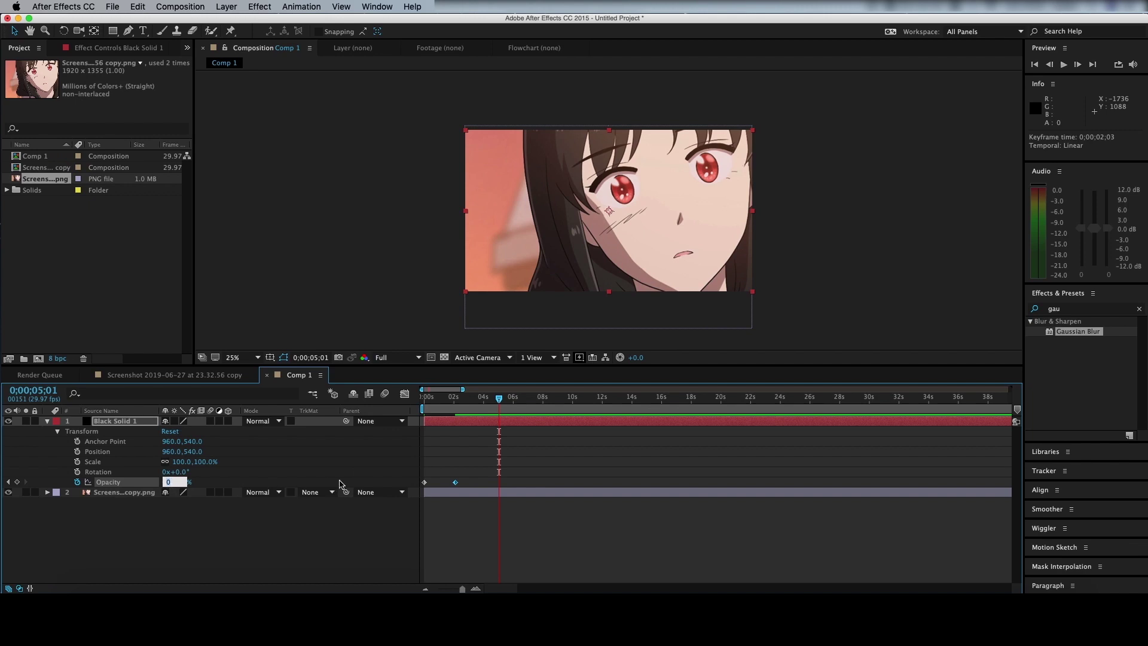
# Add a 100% Opacity keyframe at about 5 seconds and preview the fade back to black
pyautogui.press('Return')
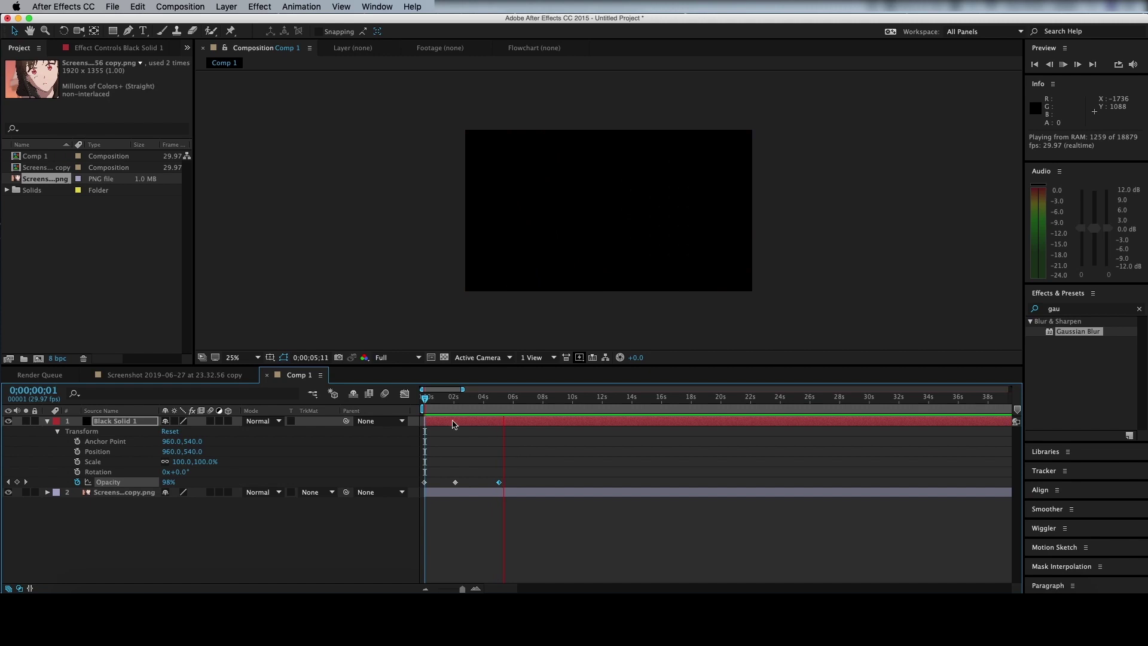
pyautogui.click(509, 546)
pyautogui.press('space')
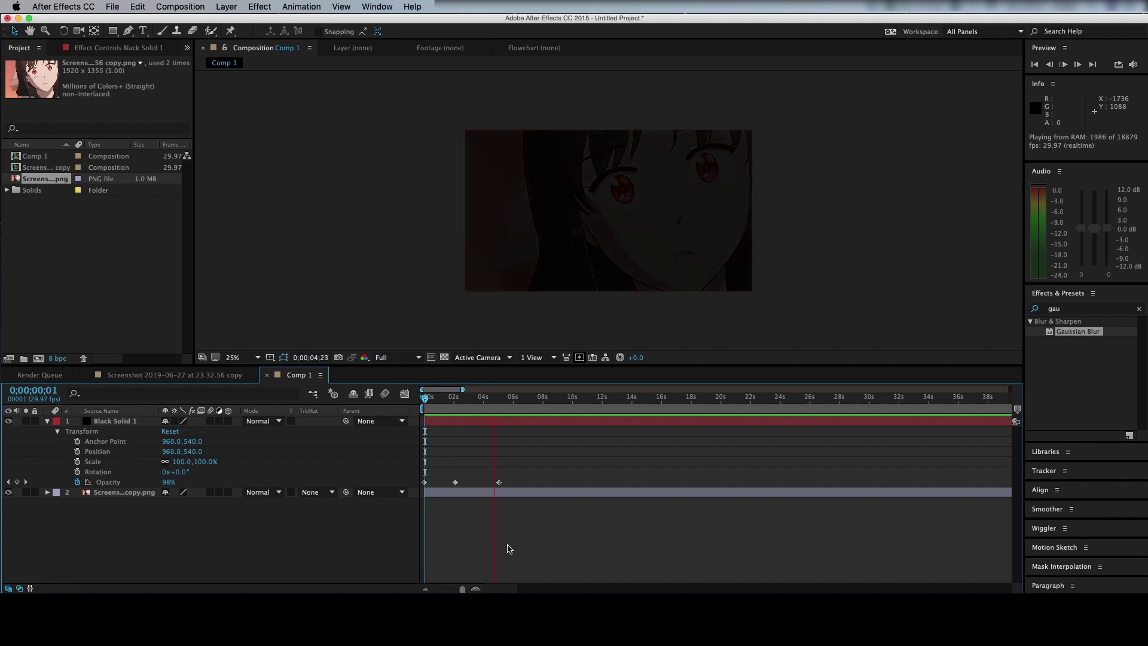
pyautogui.click(591, 492)
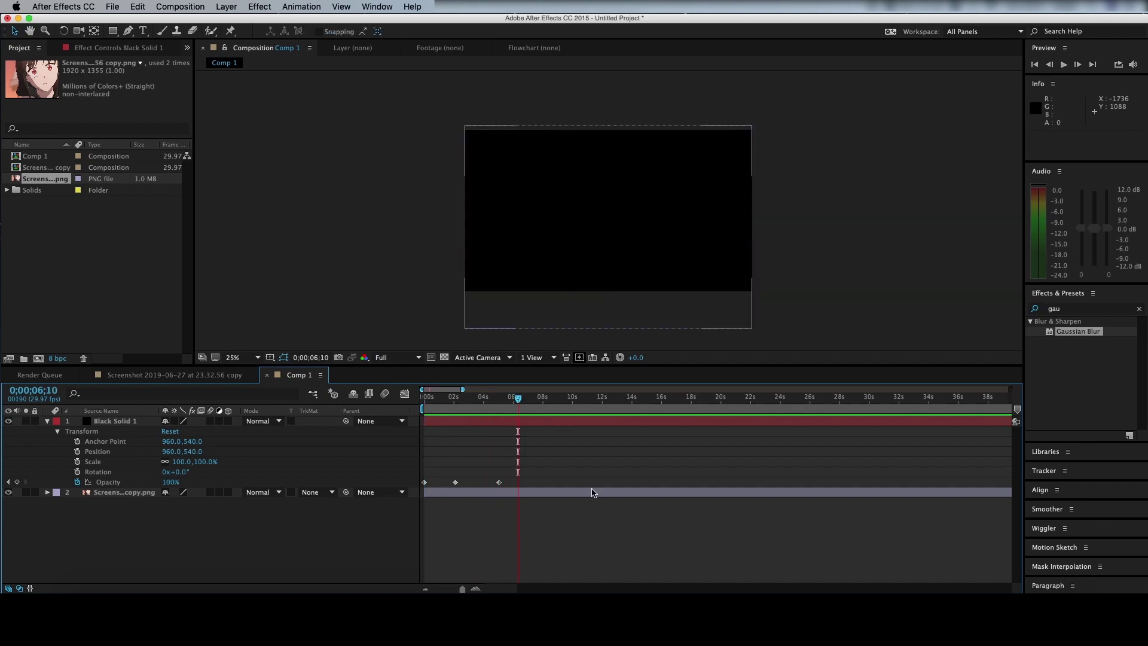